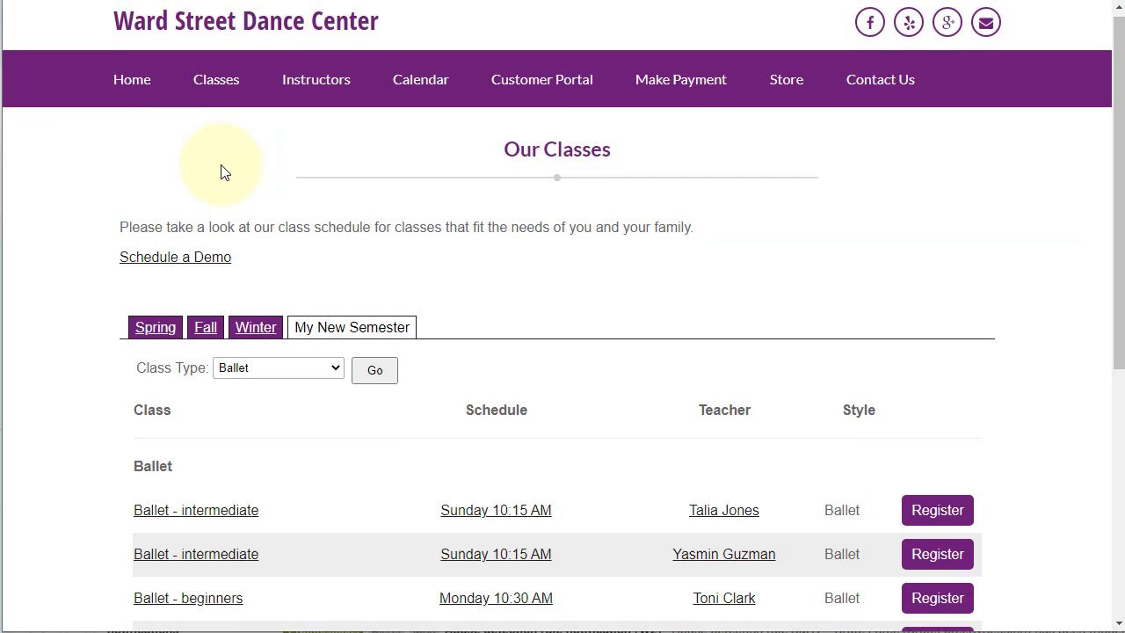
Step: Review the schedule's class type choices, keeping Ballet selected
{"action": "scroll", "coordinate": [263, 351], "scroll_direction": "down", "scroll_amount": 2}
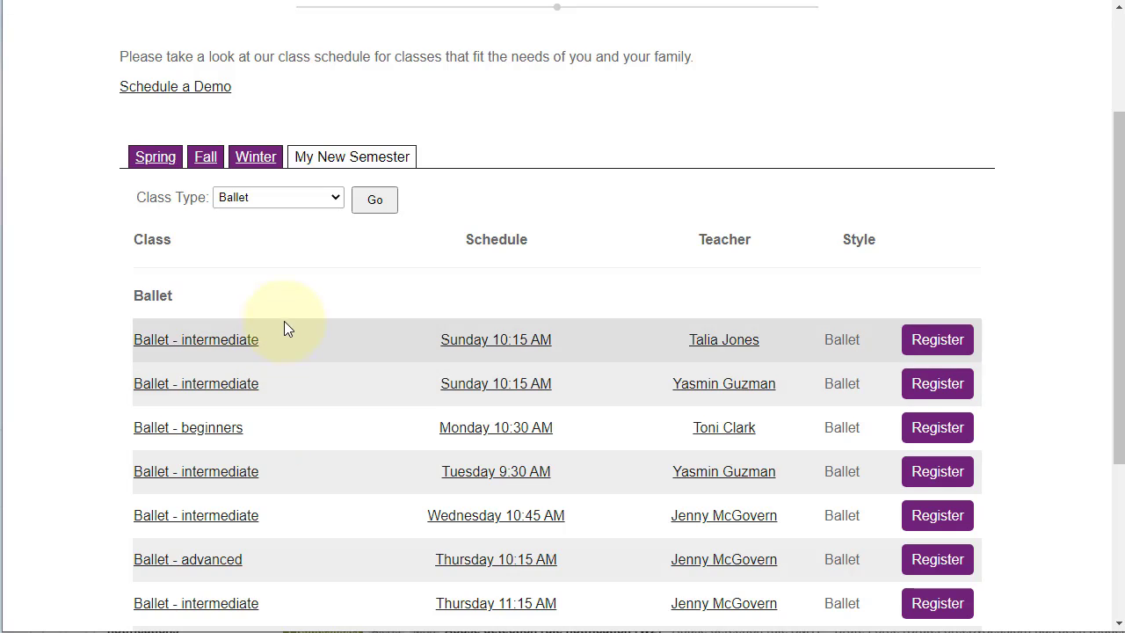
{"action": "scroll", "coordinate": [255, 325], "scroll_direction": "up", "scroll_amount": 1}
{"action": "left_click", "coordinate": [232, 290]}
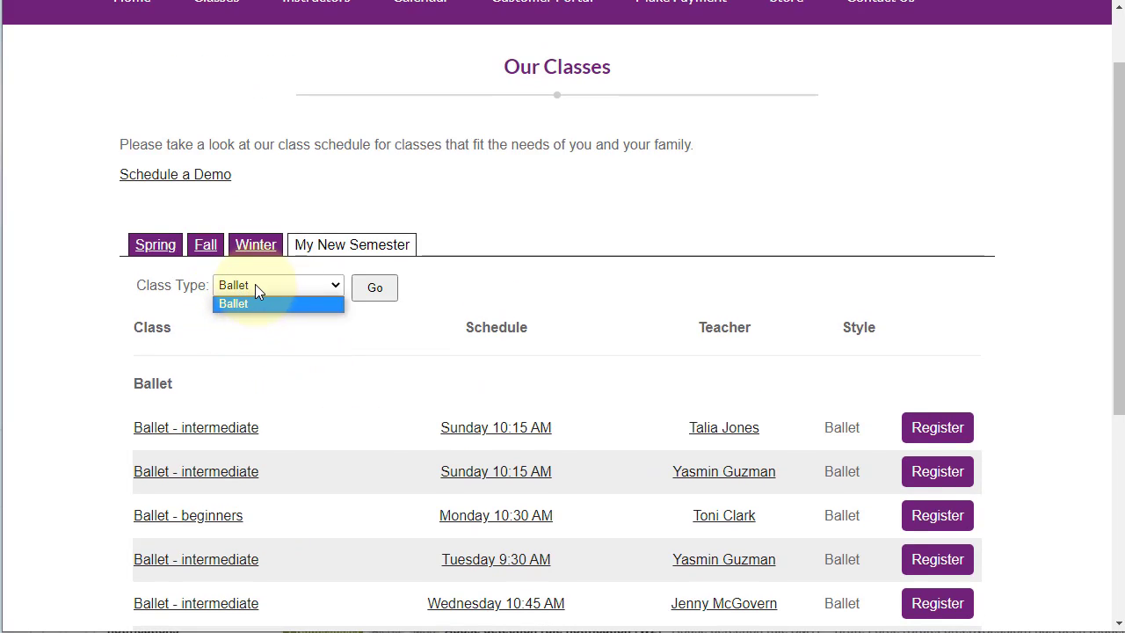
{"action": "left_click", "coordinate": [257, 287]}
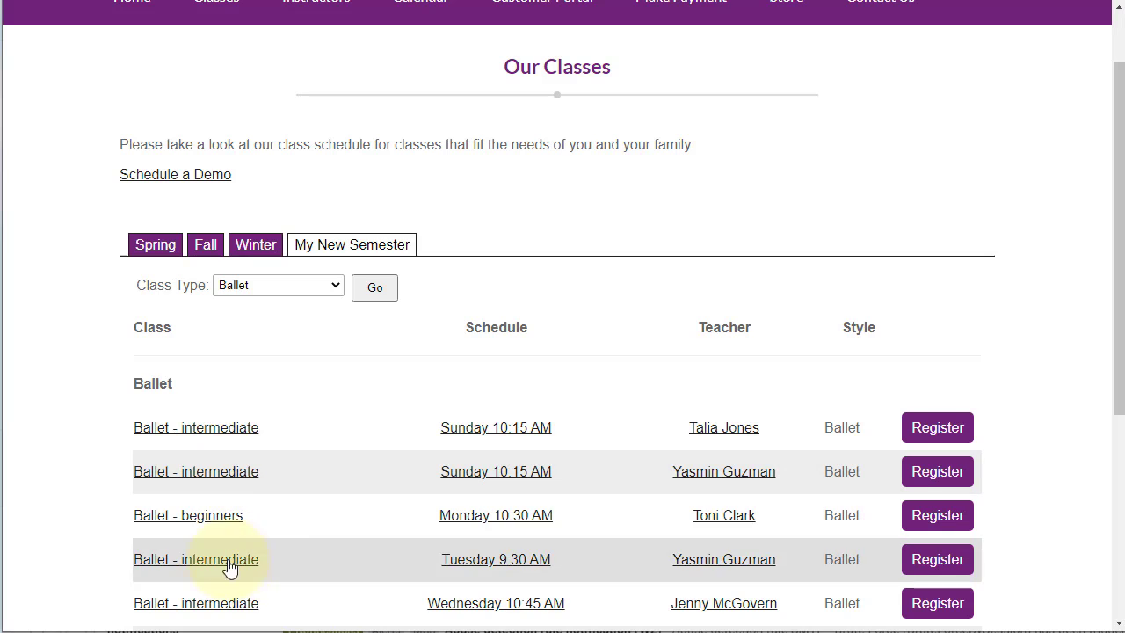
Step: Switch to the site admin and open Named Layouts under Website settings
{"action": "left_click", "coordinate": [466, 7]}
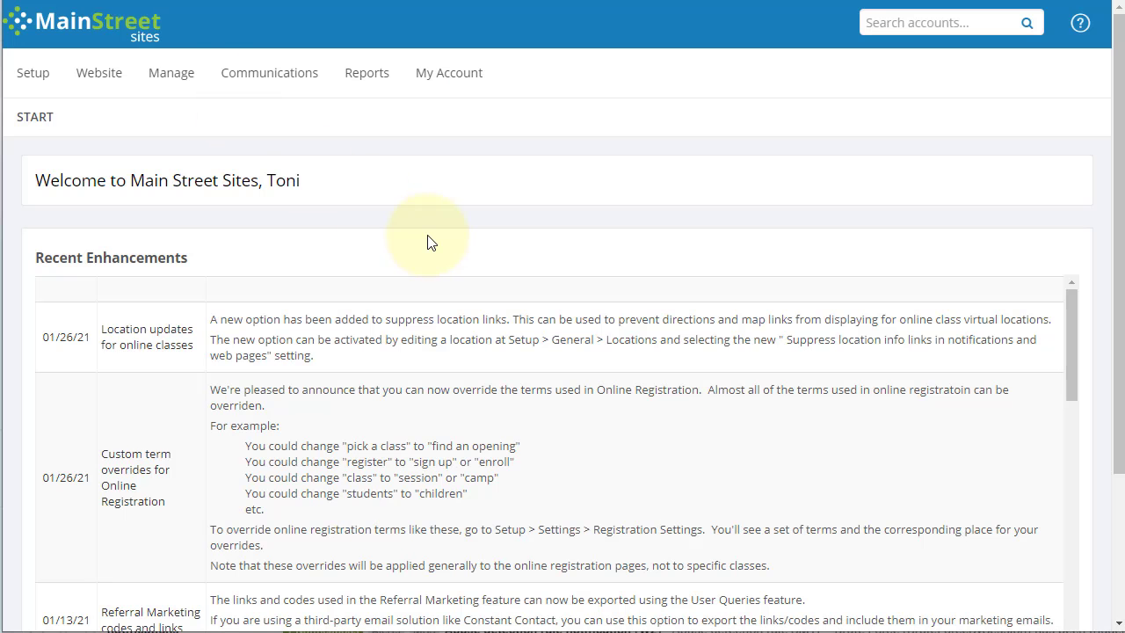
{"action": "mouse_move", "coordinate": [103, 81]}
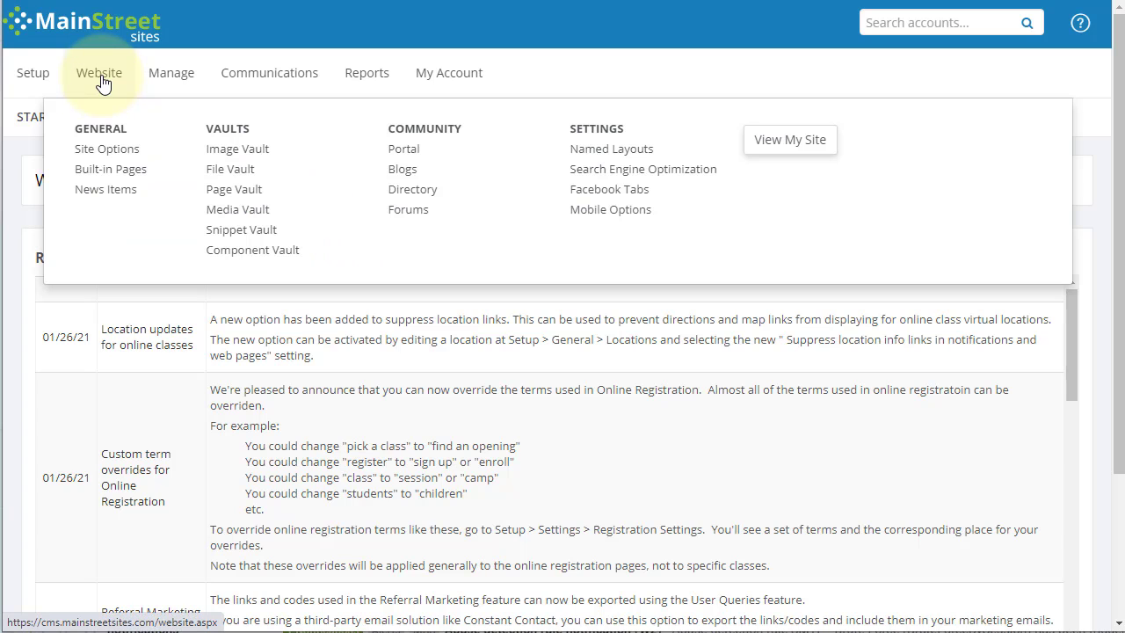
{"action": "left_click", "coordinate": [591, 157]}
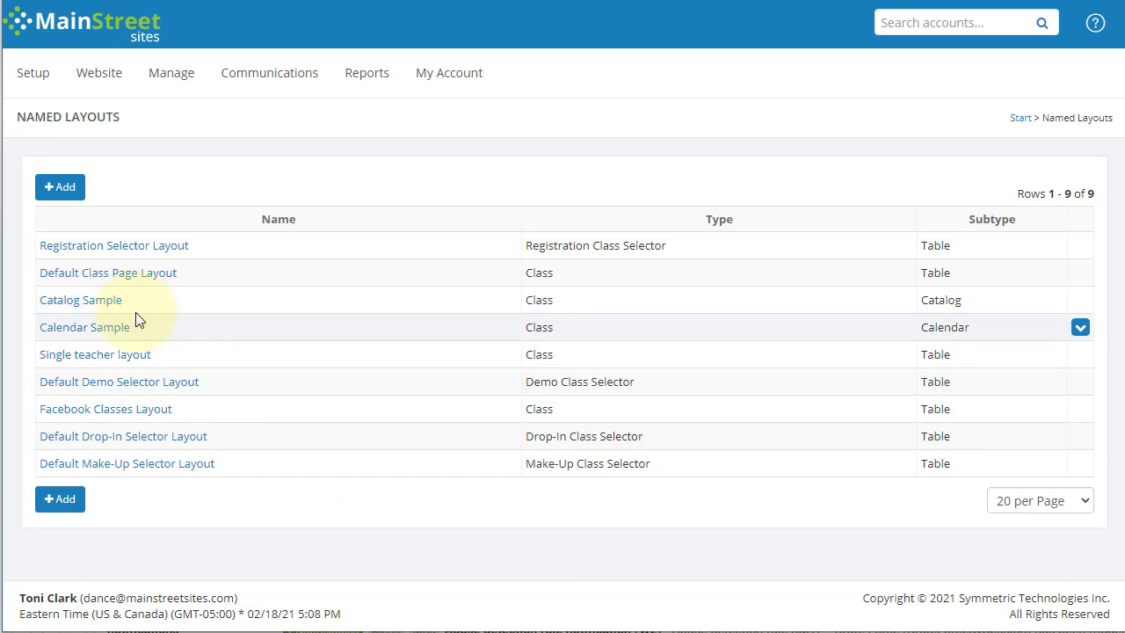
Step: Open Default Class Page Layout and set Filter 2 to Location and Filter 3 to Instructor
{"action": "left_click", "coordinate": [108, 274]}
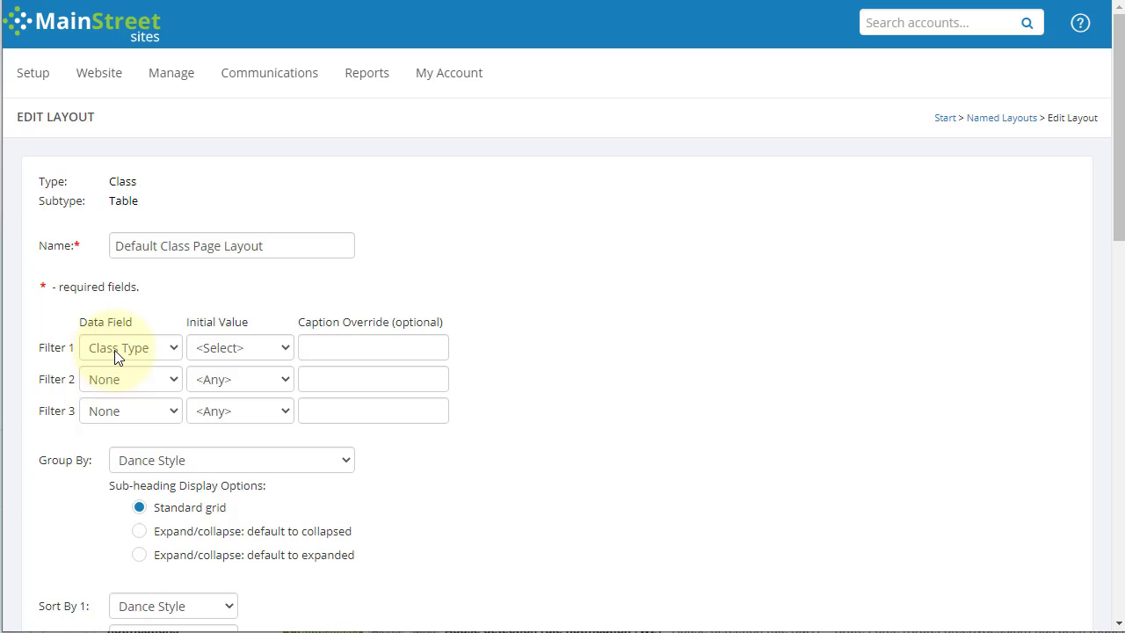
{"action": "left_click", "coordinate": [108, 378]}
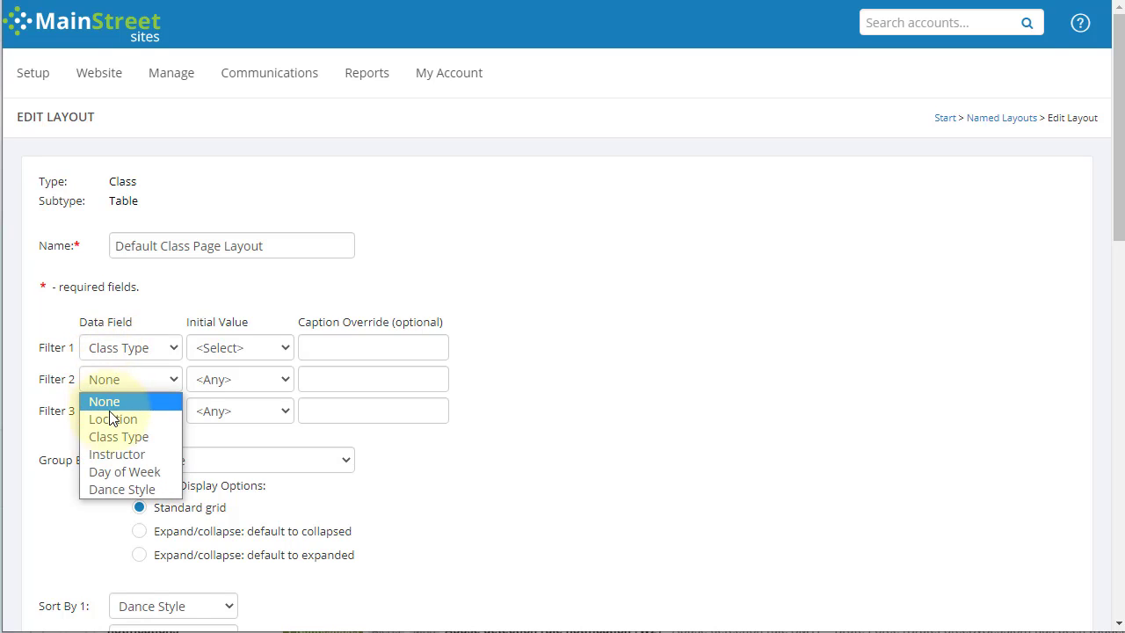
{"action": "left_click", "coordinate": [112, 418]}
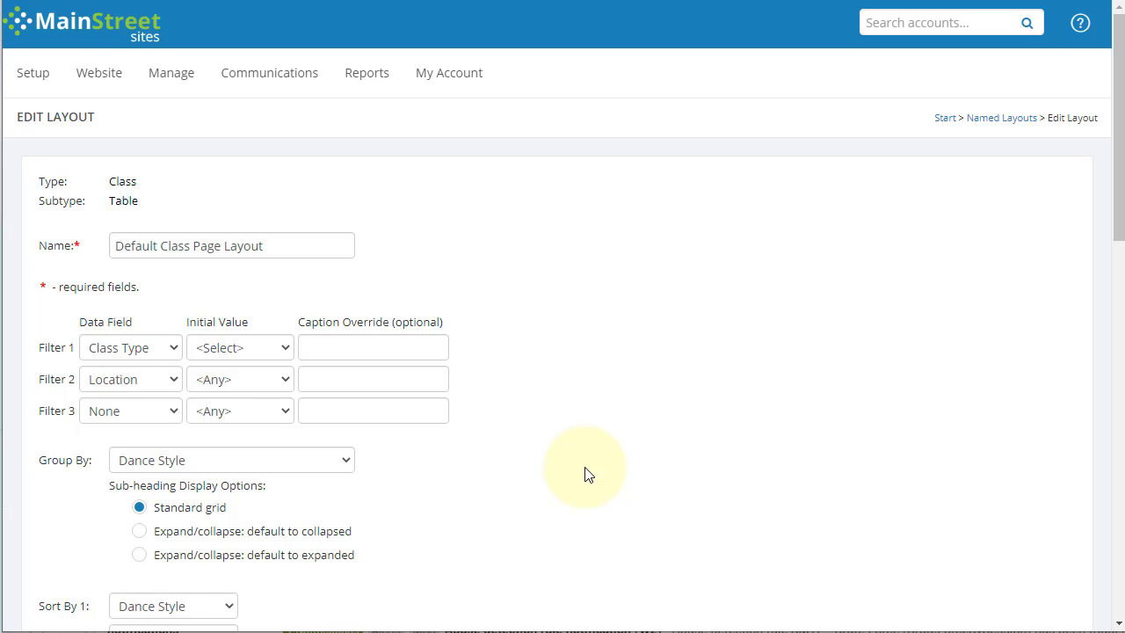
{"action": "left_click", "coordinate": [152, 412]}
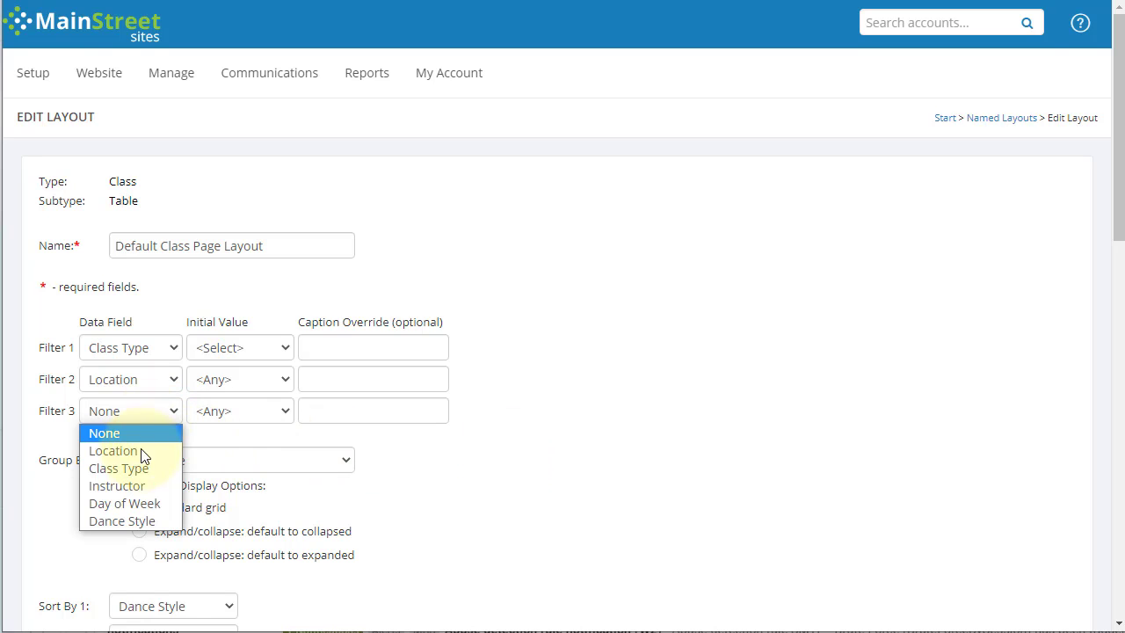
{"action": "left_click", "coordinate": [141, 486]}
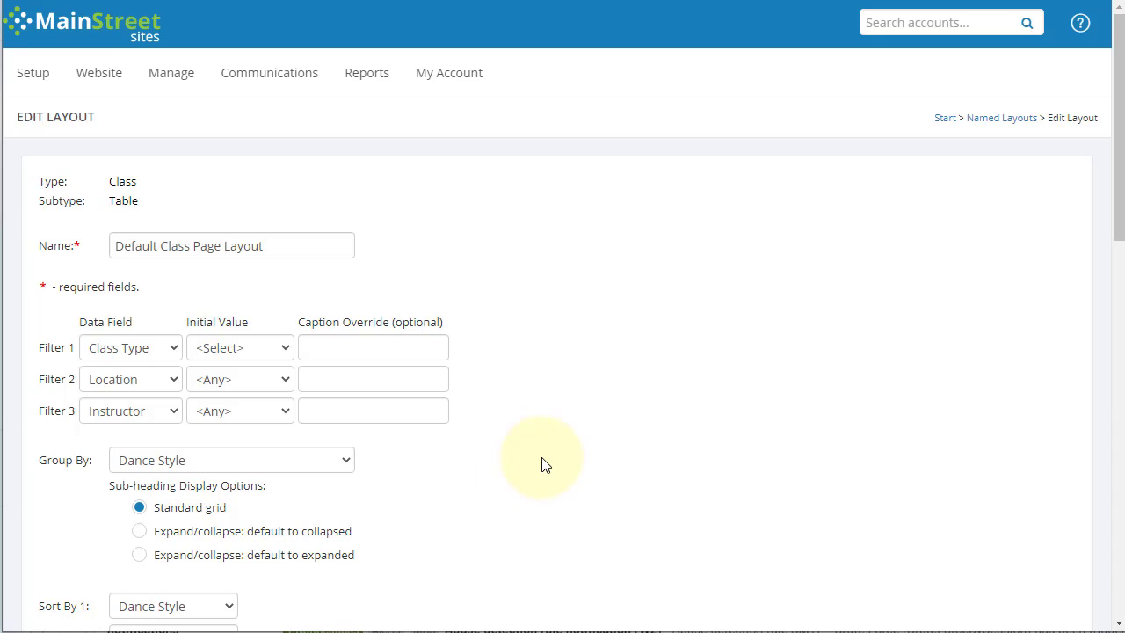
{"action": "left_click", "coordinate": [159, 419]}
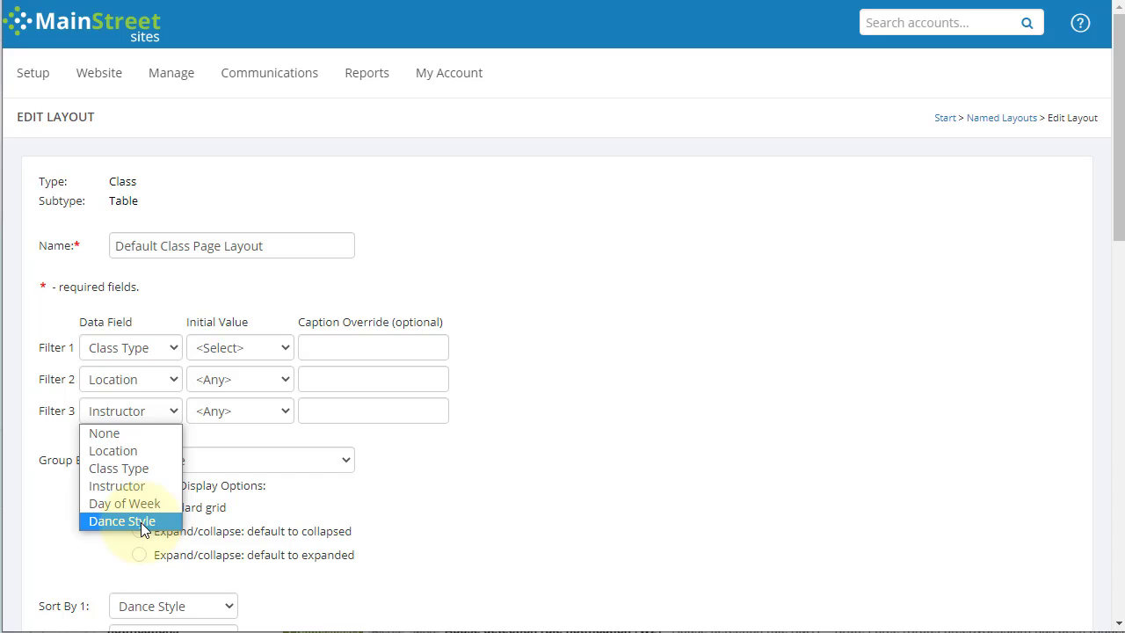
{"action": "left_click", "coordinate": [419, 495]}
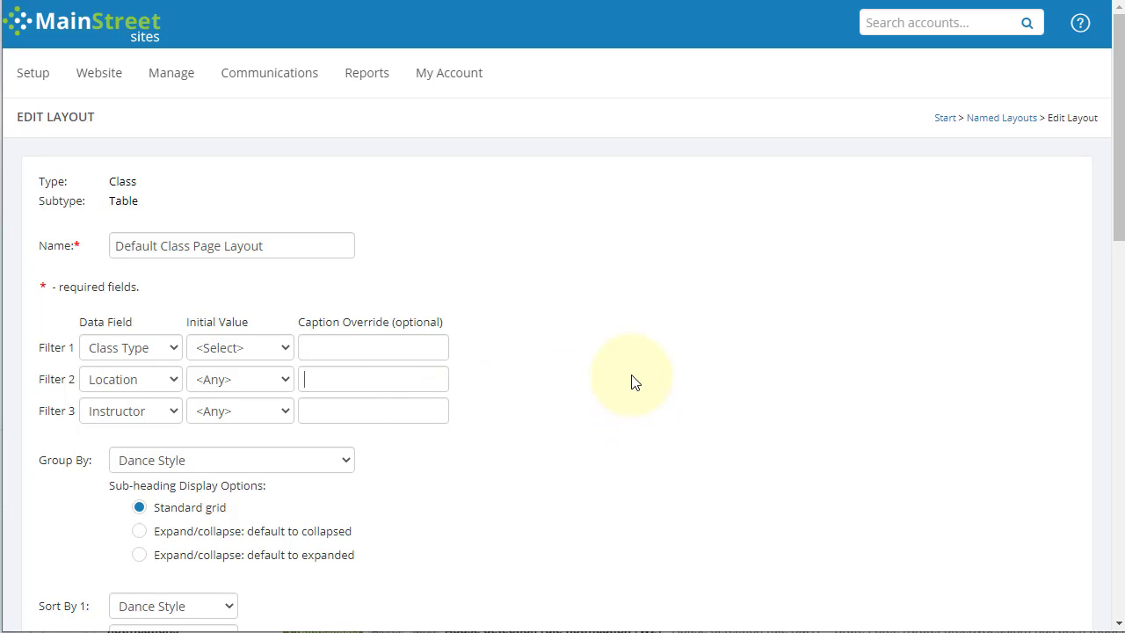
{"action": "type", "text": "Place"}
{"action": "key", "text": "BackSpace"}
{"action": "key", "text": "BackSpace"}
{"action": "key", "text": "BackSpace"}
{"action": "key", "text": "BackSpace"}
{"action": "key", "text": "BackSpace"}
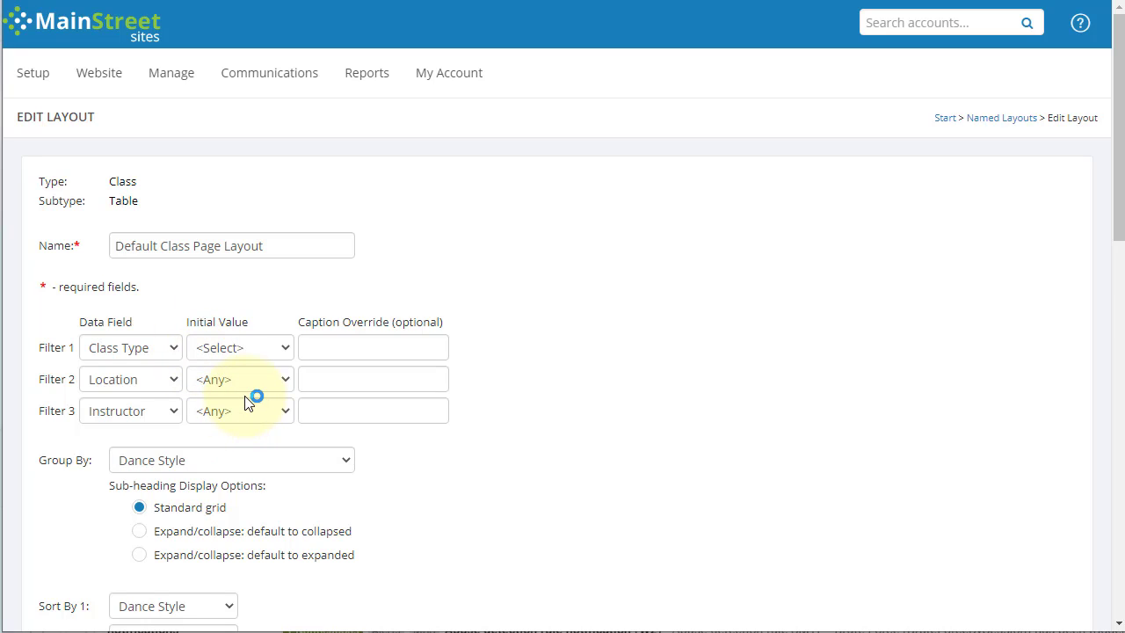
Step: Set Filter 1 (Class Type) initial value to <Any>
{"action": "left_click", "coordinate": [229, 348]}
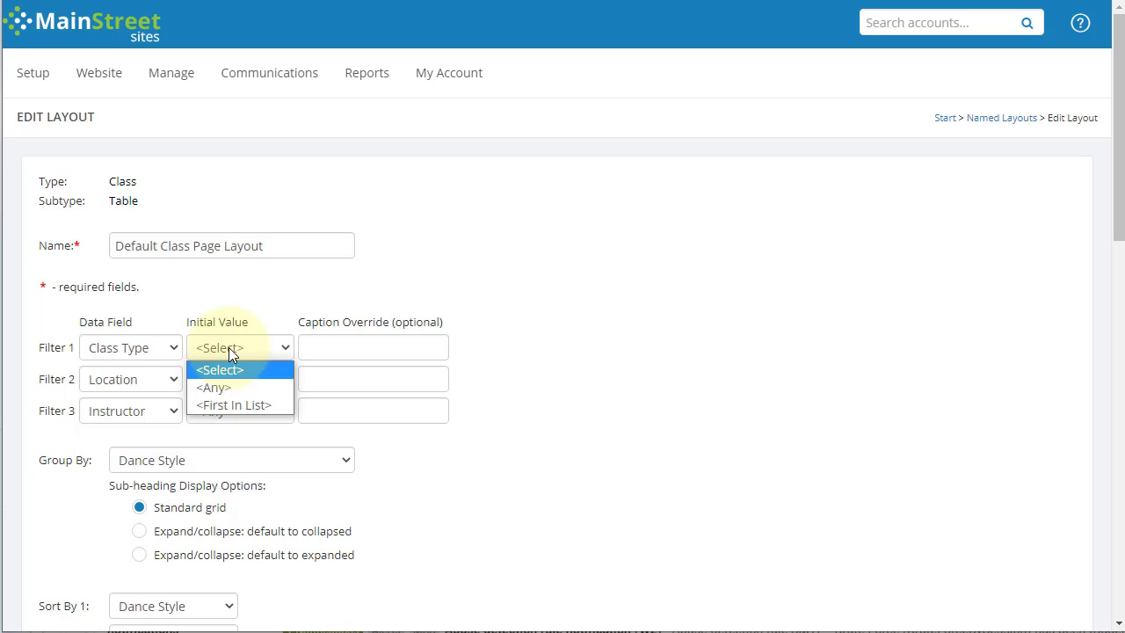
{"action": "left_click", "coordinate": [229, 389]}
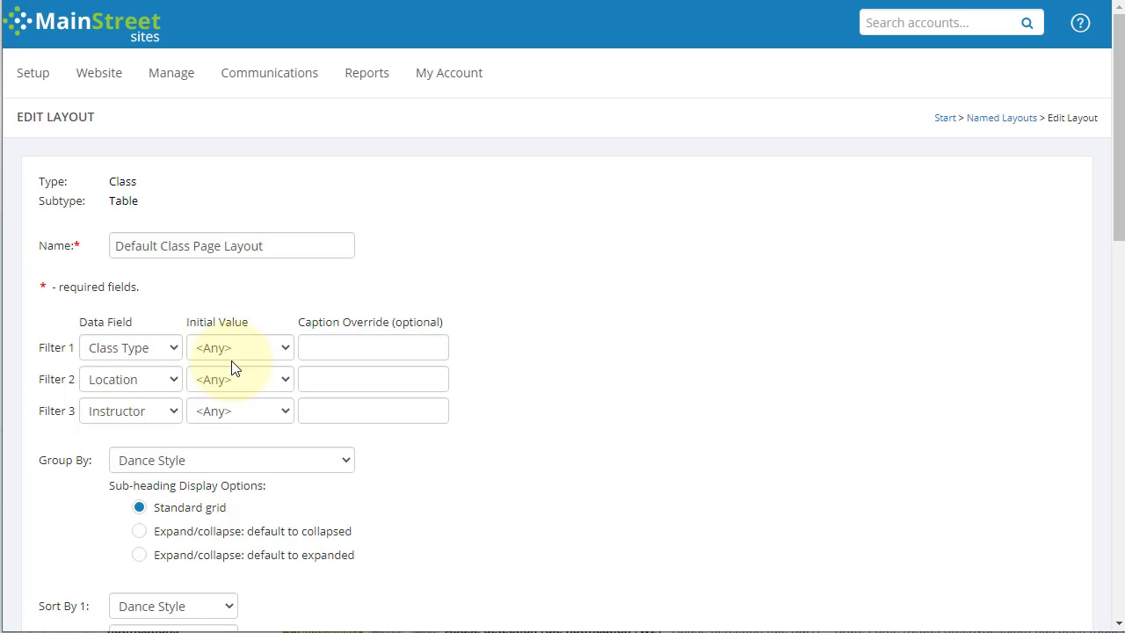
{"action": "left_click", "coordinate": [234, 350]}
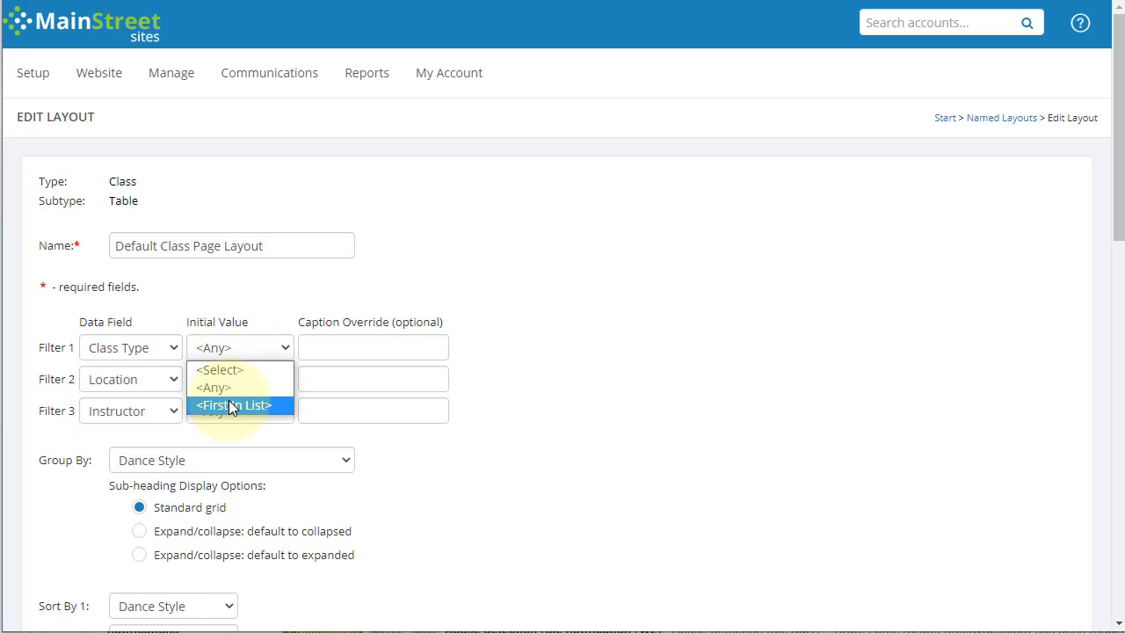
{"action": "left_click", "coordinate": [253, 403]}
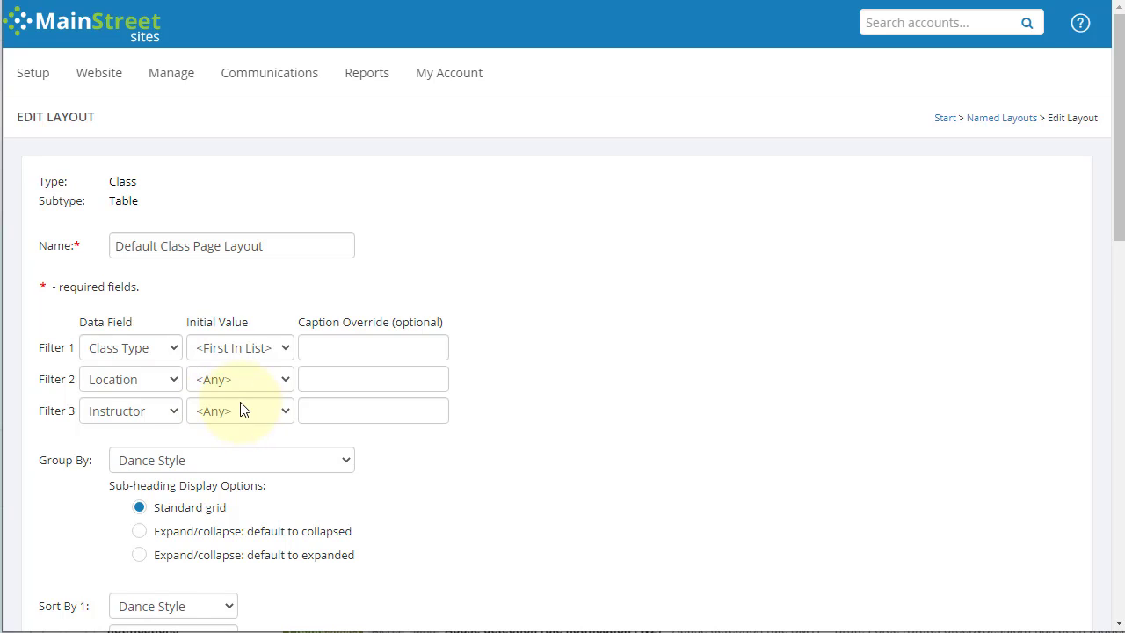
{"action": "left_click", "coordinate": [238, 355]}
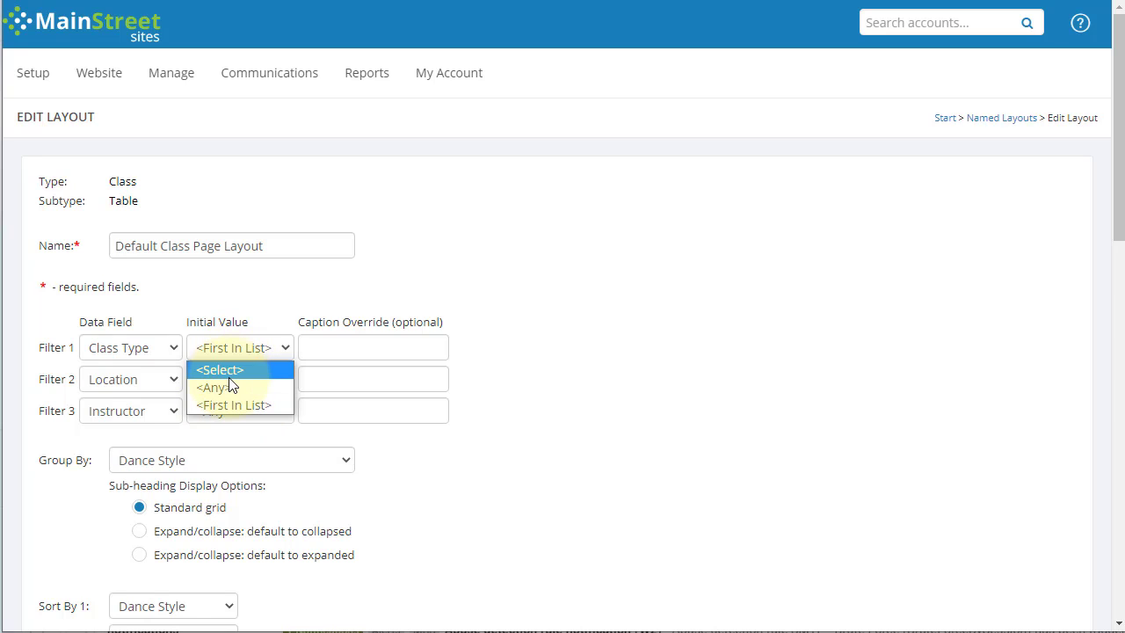
{"action": "left_click", "coordinate": [227, 389]}
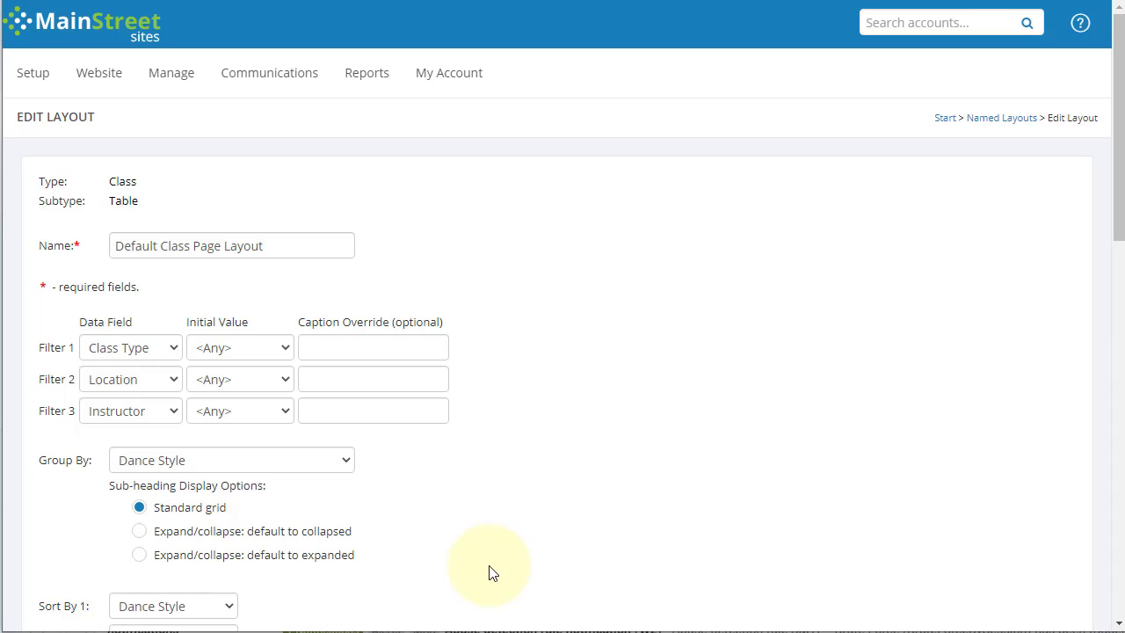
Step: Group the schedule by Location, with expand/collapse sub-headings defaulting to expanded
{"action": "scroll", "coordinate": [491, 527], "scroll_direction": "down", "scroll_amount": 2}
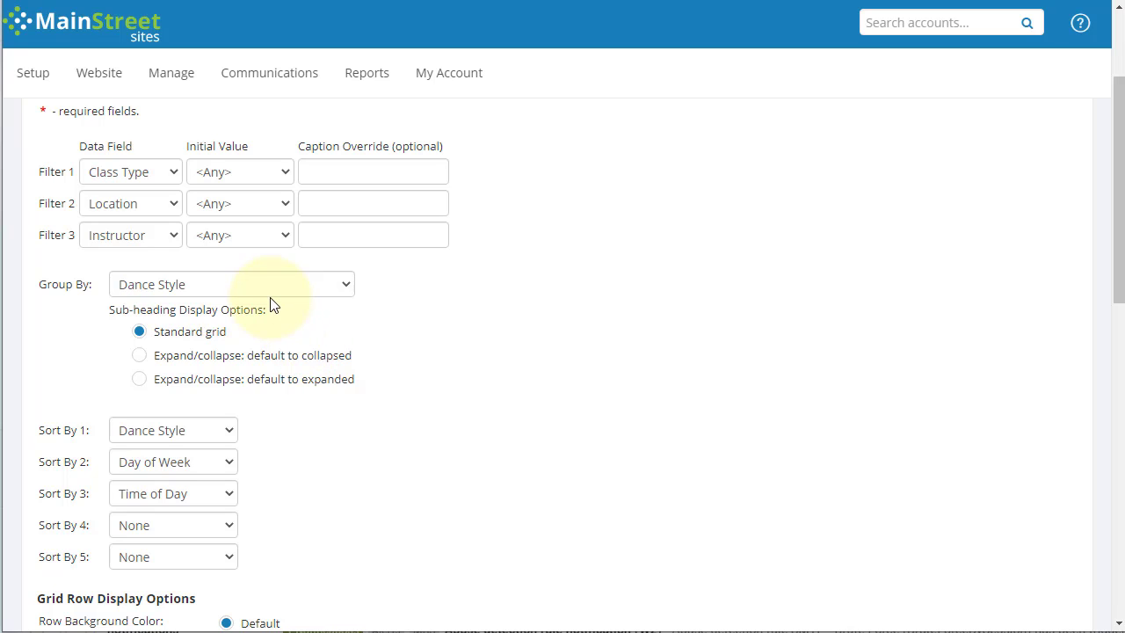
{"action": "left_click", "coordinate": [193, 285]}
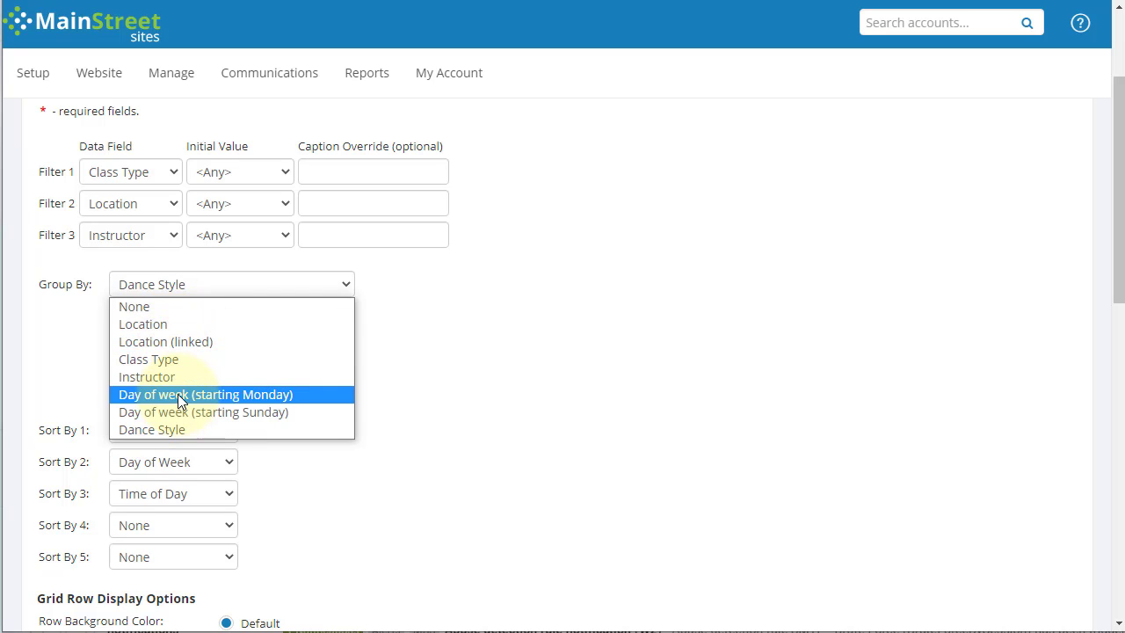
{"action": "left_click", "coordinate": [145, 325]}
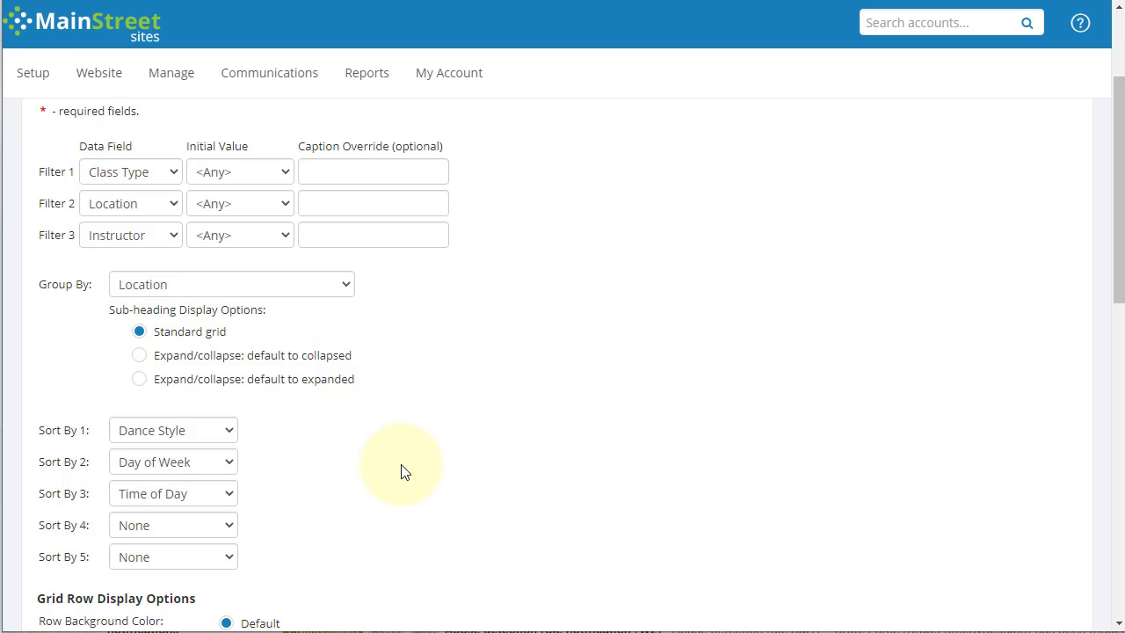
{"action": "scroll", "coordinate": [402, 467], "scroll_direction": "down", "scroll_amount": 1}
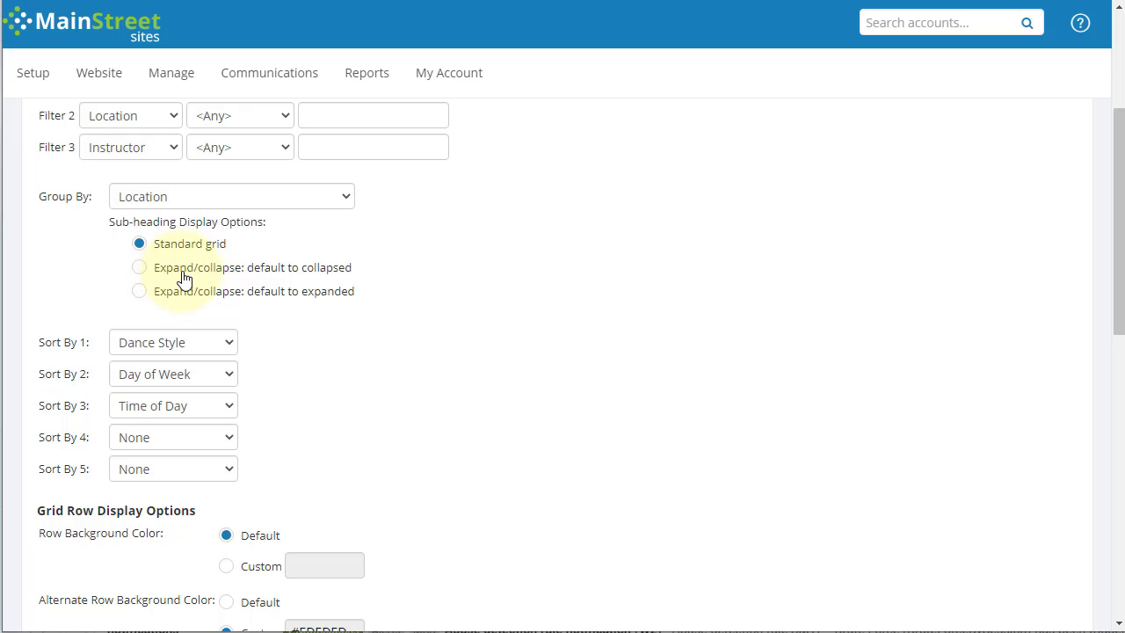
{"action": "left_click", "coordinate": [139, 291]}
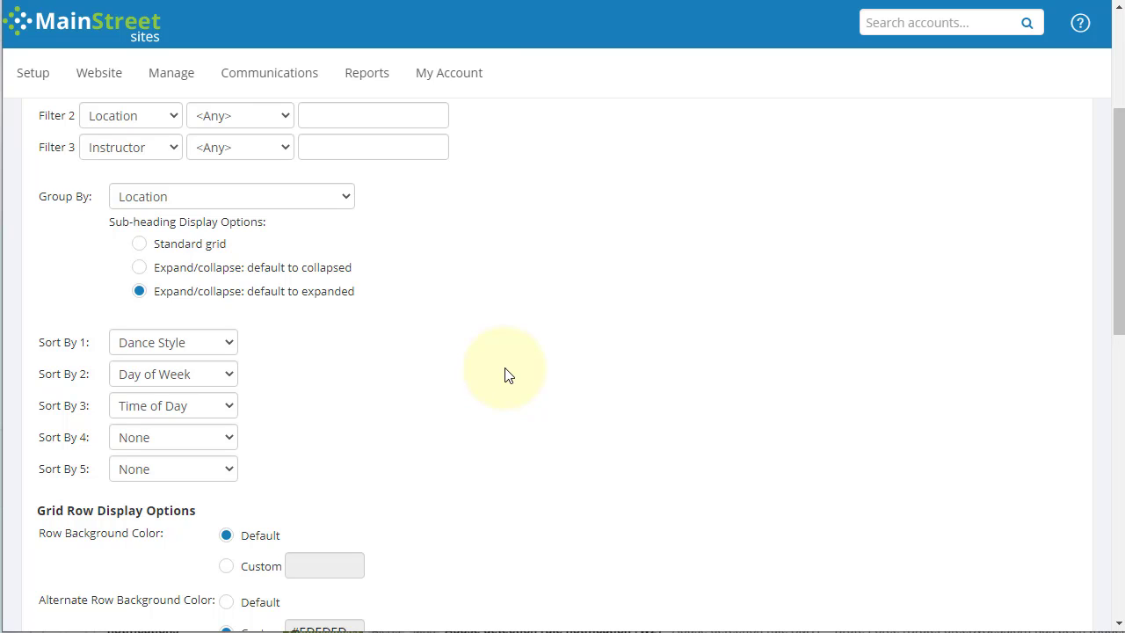
Step: Set the grid's custom Mouseover Color to light yellow-green #DBE09B
{"action": "scroll", "coordinate": [505, 373], "scroll_direction": "down", "scroll_amount": 1}
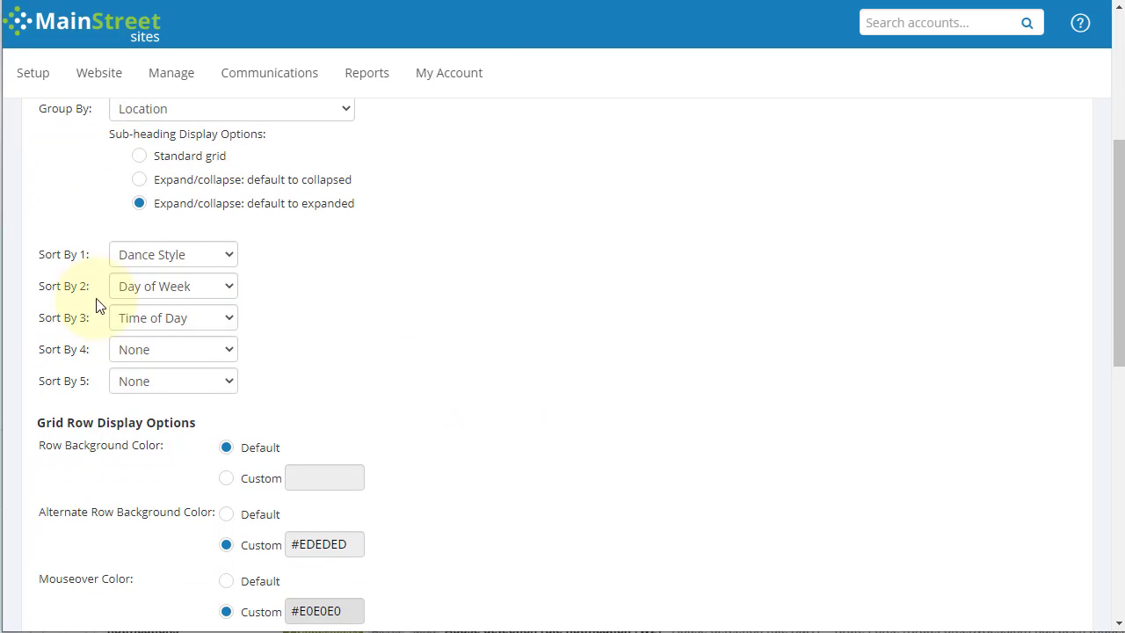
{"action": "scroll", "coordinate": [310, 340], "scroll_direction": "down", "scroll_amount": 2}
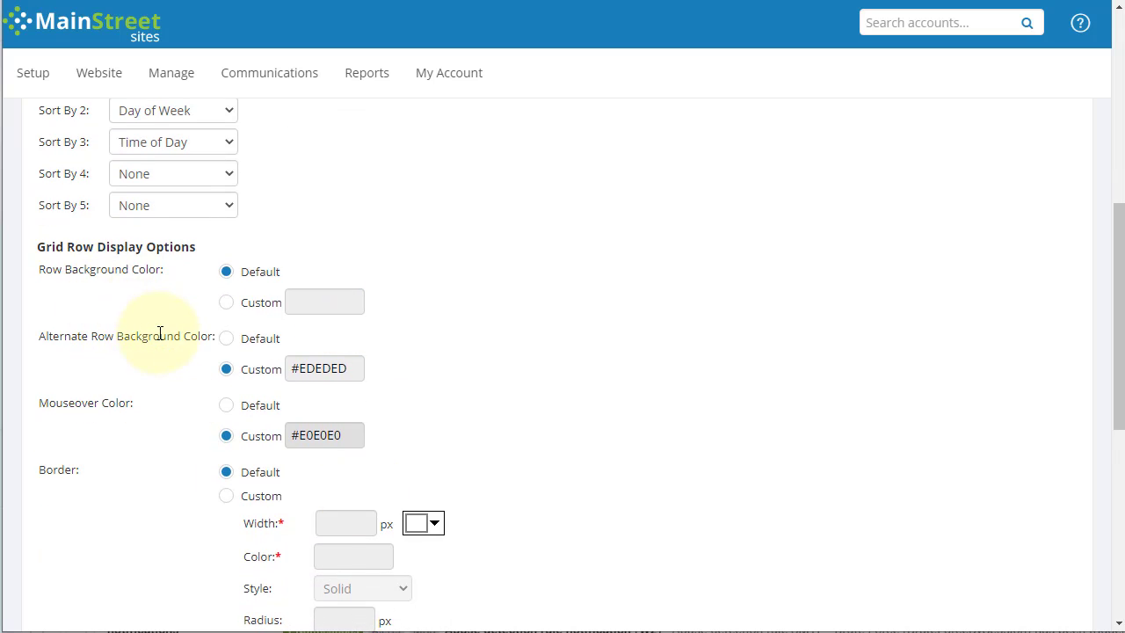
{"action": "scroll", "coordinate": [132, 290], "scroll_direction": "down", "scroll_amount": 1}
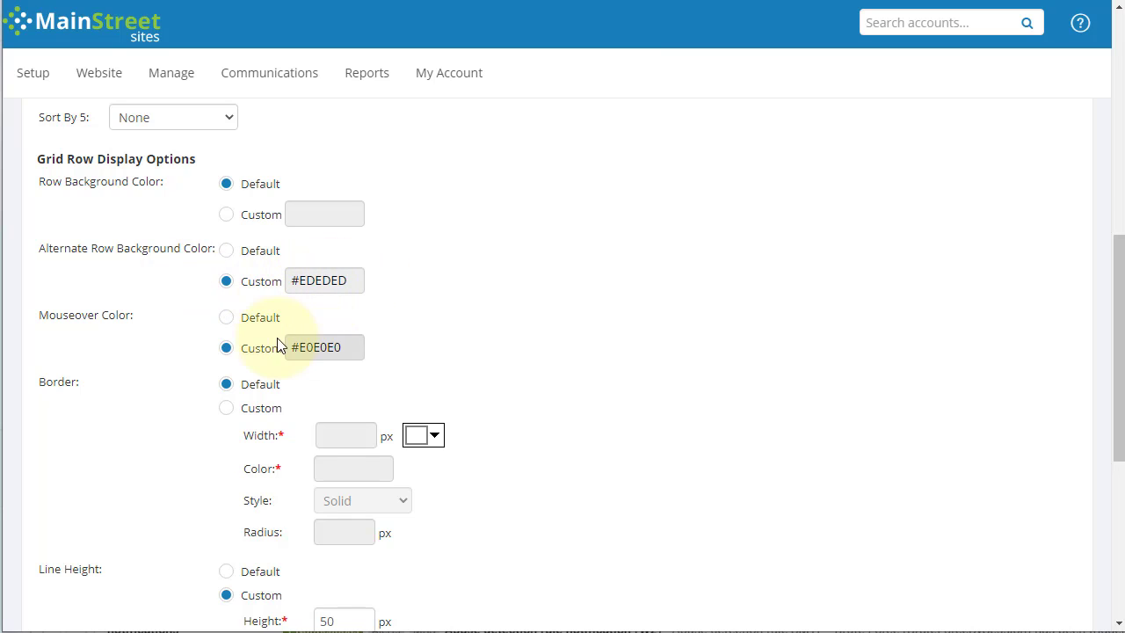
{"action": "left_click", "coordinate": [345, 347]}
{"action": "left_click", "coordinate": [321, 433]}
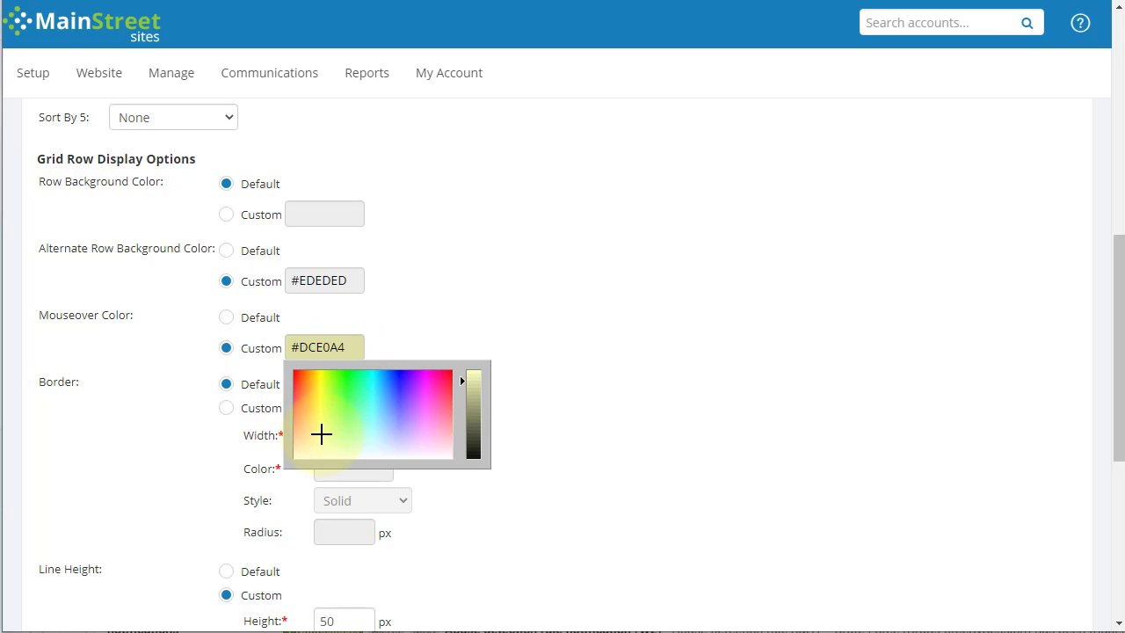
{"action": "left_click", "coordinate": [321, 433]}
{"action": "left_click", "coordinate": [431, 349]}
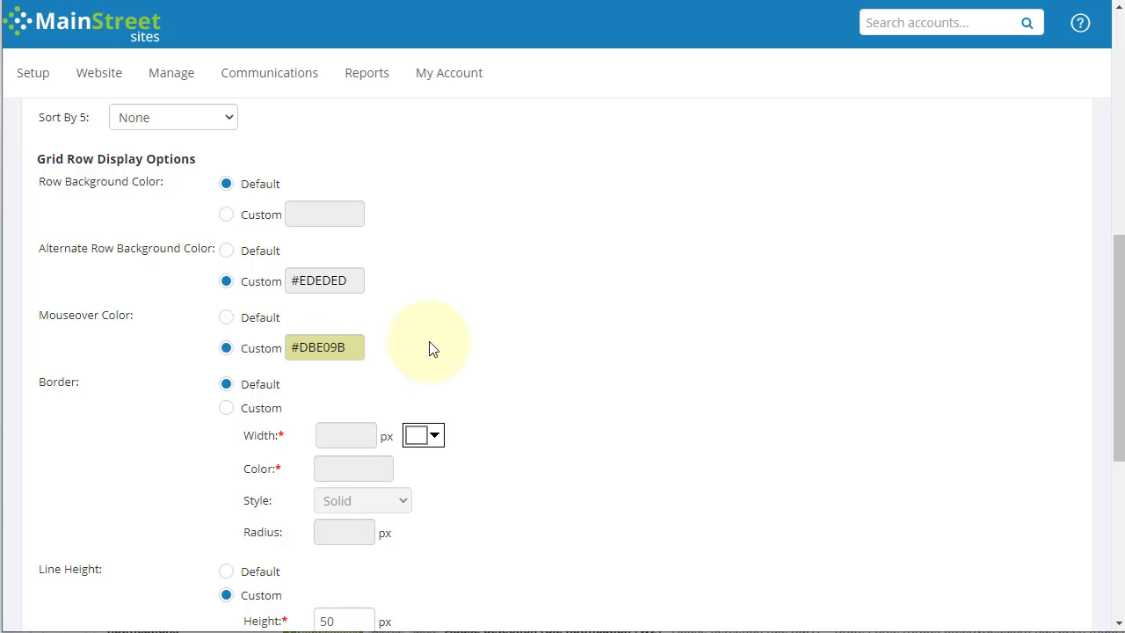
{"action": "scroll", "coordinate": [179, 422], "scroll_direction": "down", "scroll_amount": 1}
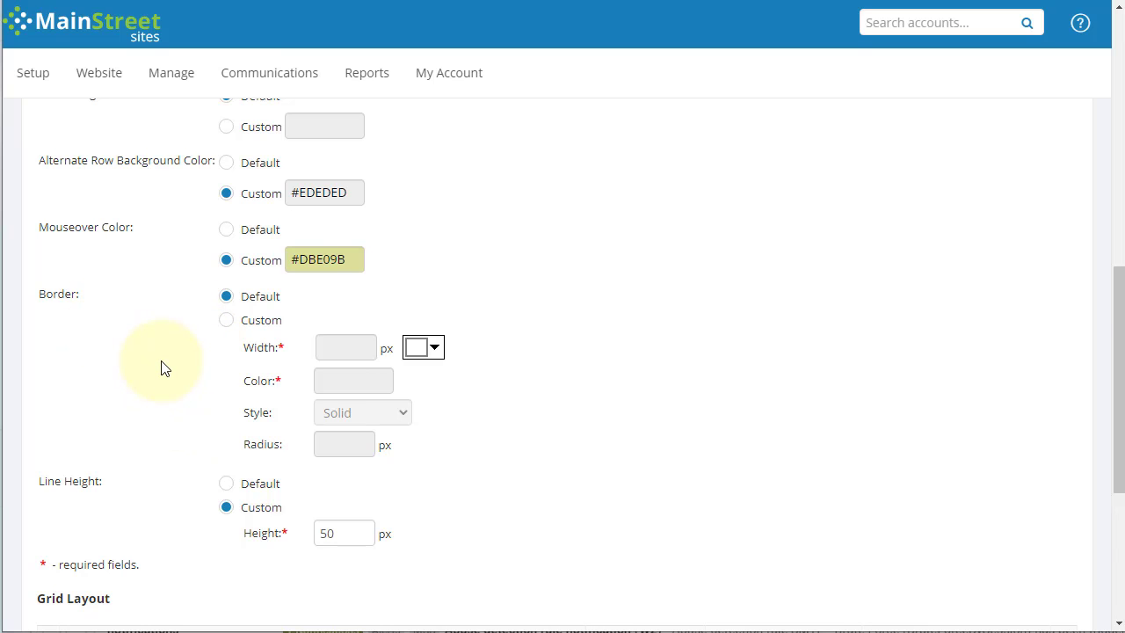
{"action": "scroll", "coordinate": [161, 369], "scroll_direction": "down", "scroll_amount": 2}
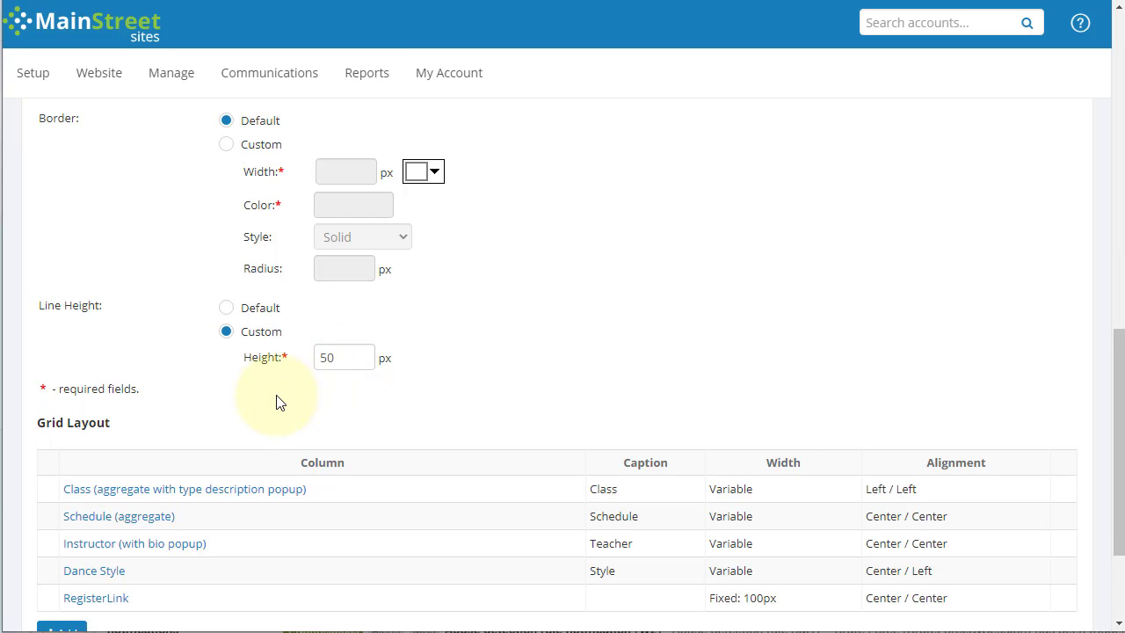
{"action": "scroll", "coordinate": [276, 400], "scroll_direction": "down", "scroll_amount": 1}
{"action": "scroll", "coordinate": [281, 400], "scroll_direction": "down", "scroll_amount": 1}
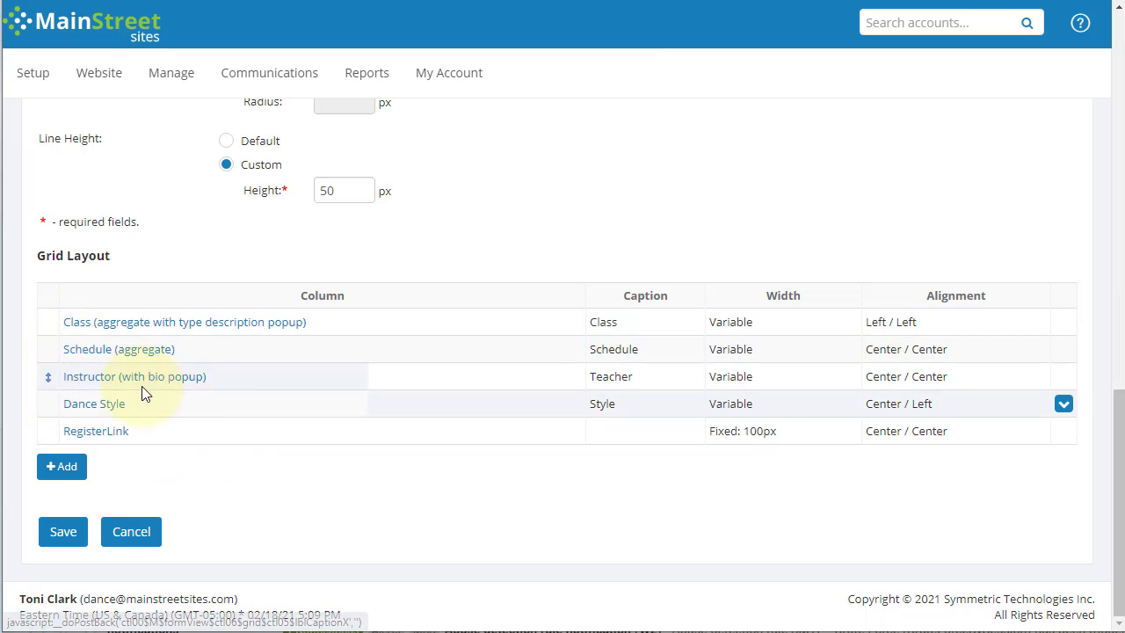
Step: Add and save a 'Price' column using Price Set Price (Best Price, 1st registrant), centred
{"action": "left_click", "coordinate": [65, 479]}
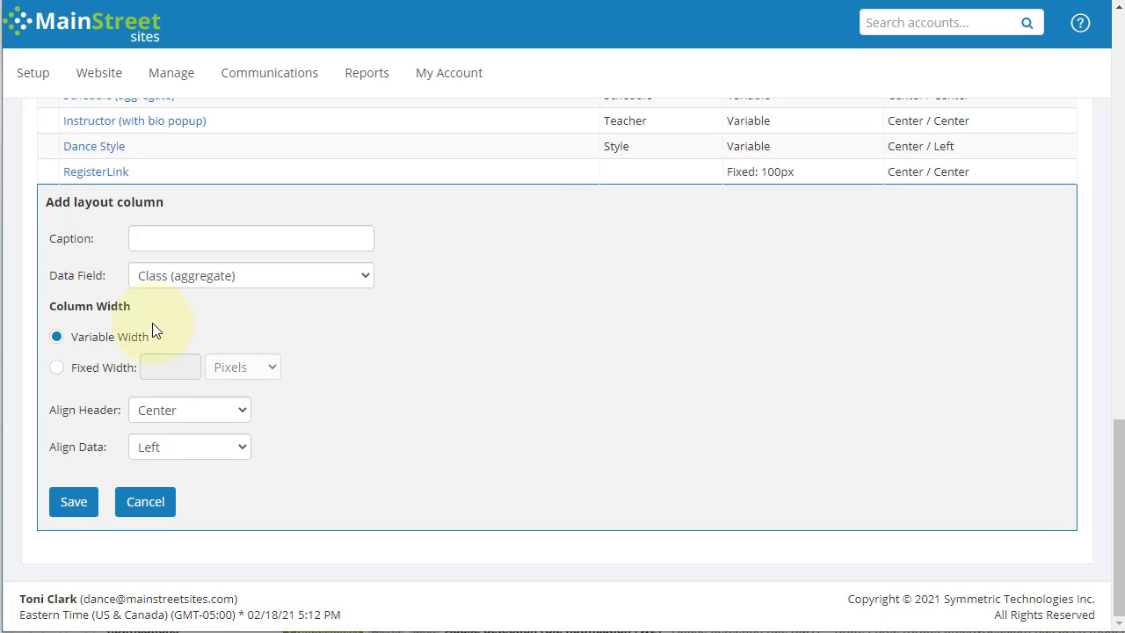
{"action": "left_click", "coordinate": [226, 241]}
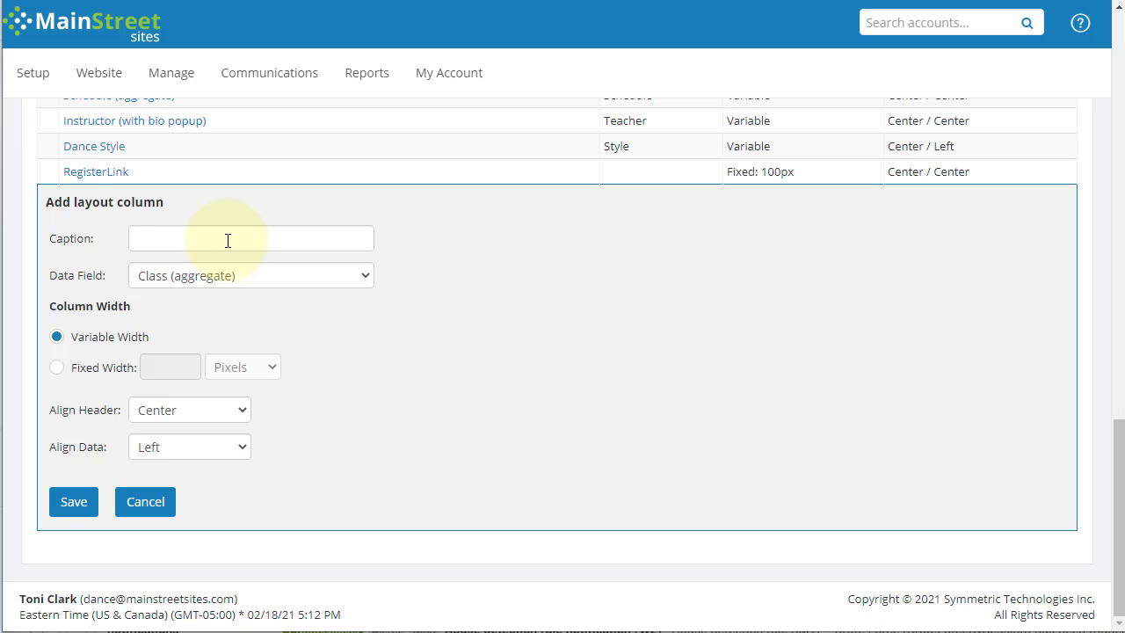
{"action": "type", "text": "Price"}
{"action": "left_click", "coordinate": [197, 281]}
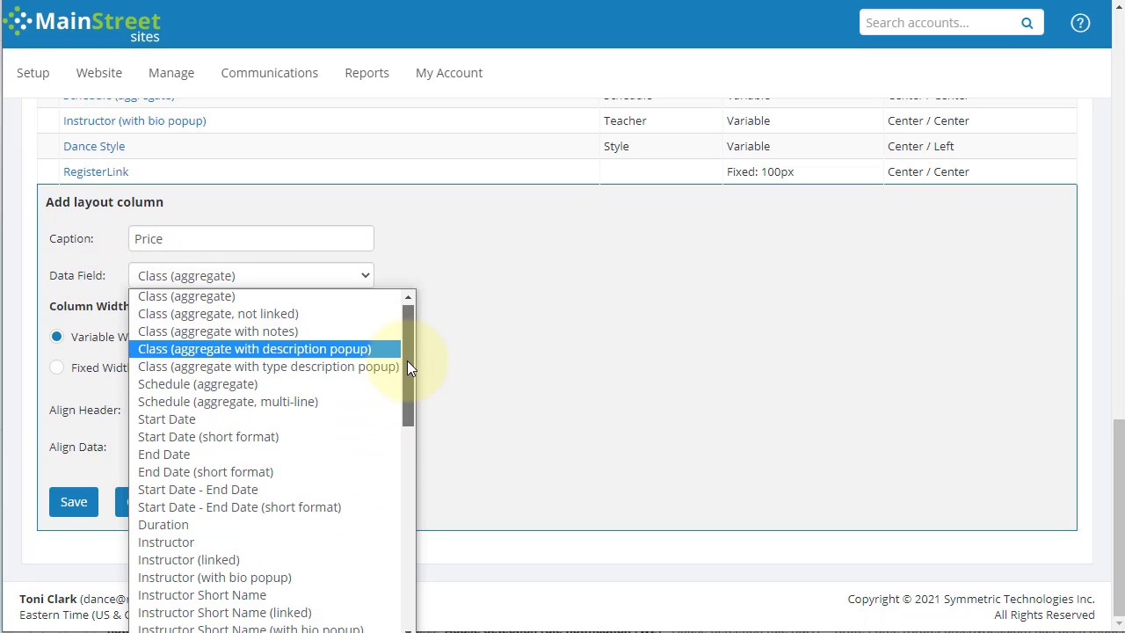
{"action": "left_click_drag", "start_coordinate": [407, 360], "coordinate": [409, 527]}
{"action": "scroll", "coordinate": [409, 529], "scroll_direction": "down", "scroll_amount": 3}
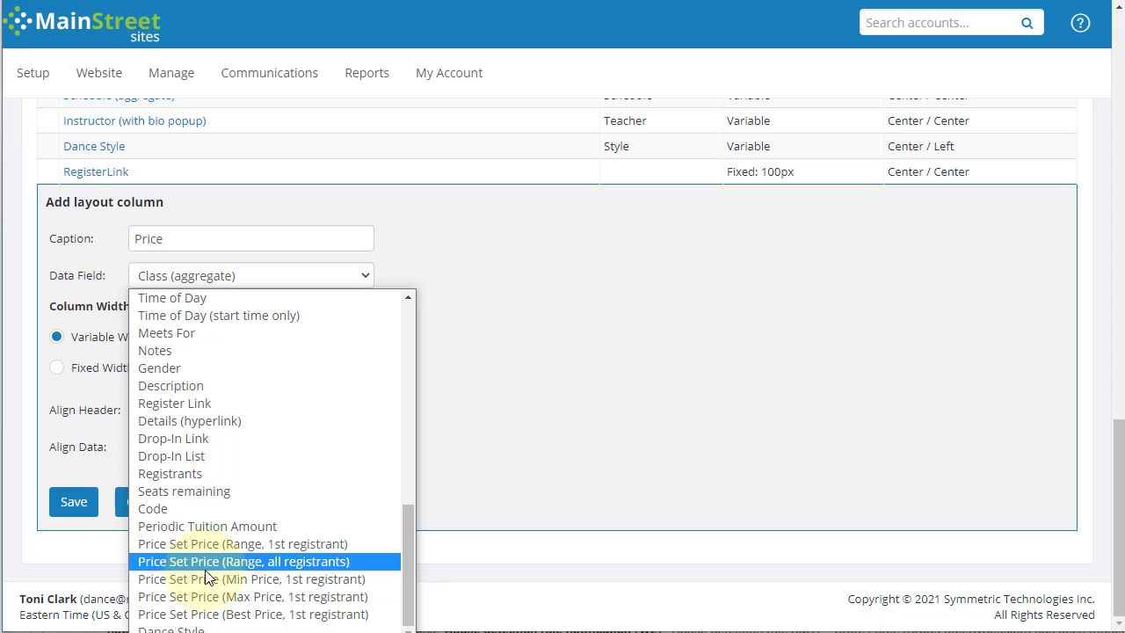
{"action": "left_click", "coordinate": [222, 614]}
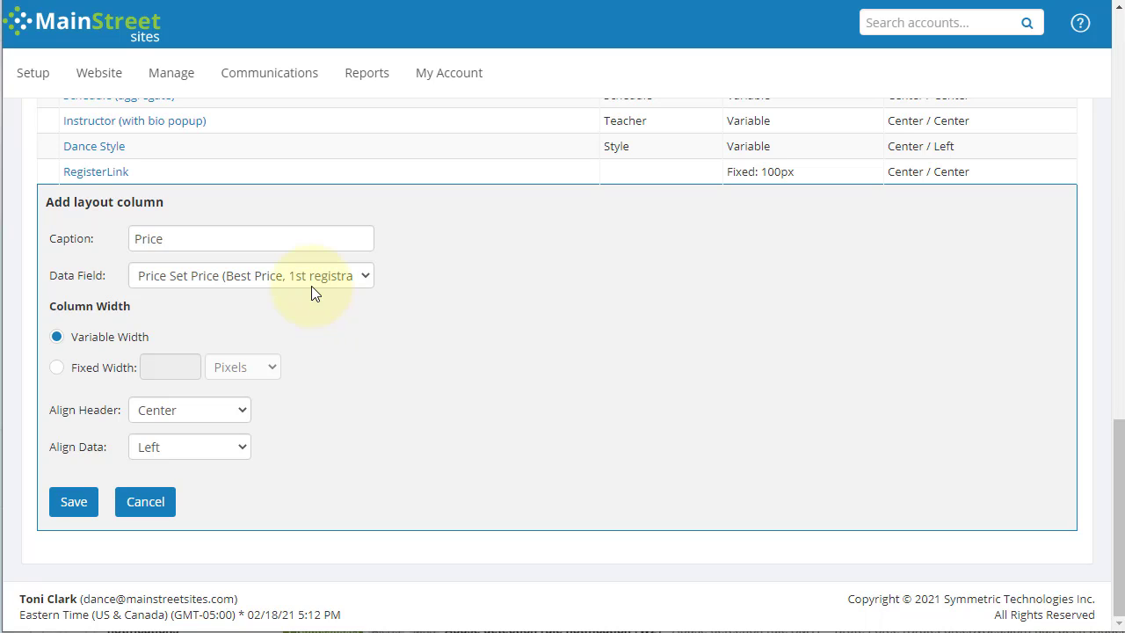
{"action": "left_click", "coordinate": [167, 449]}
{"action": "left_click", "coordinate": [169, 505]}
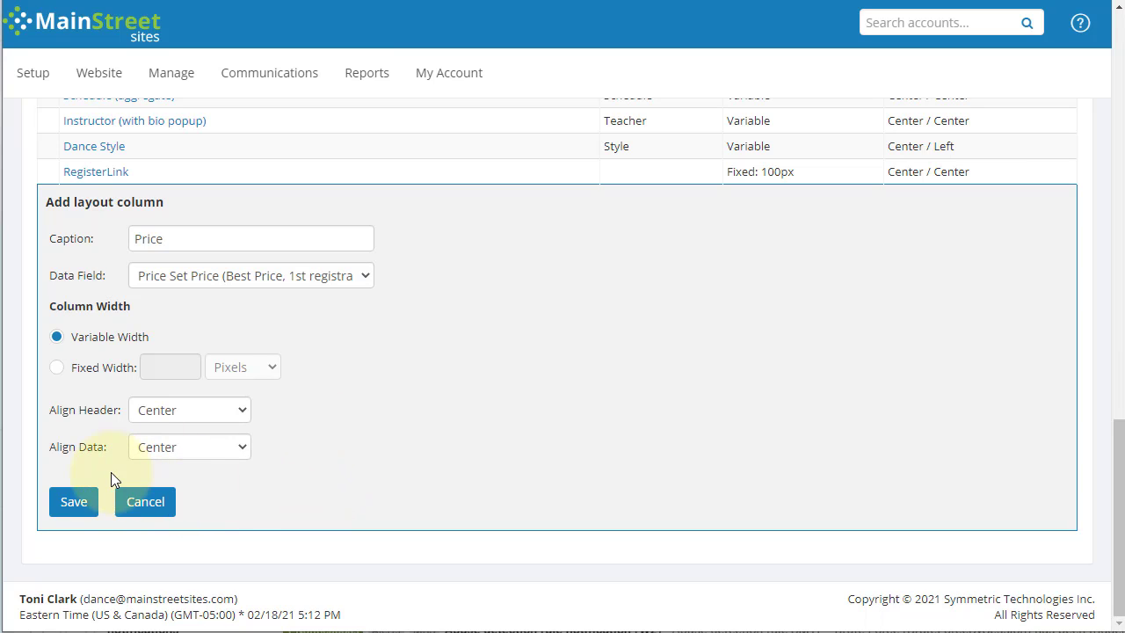
{"action": "left_click", "coordinate": [79, 505]}
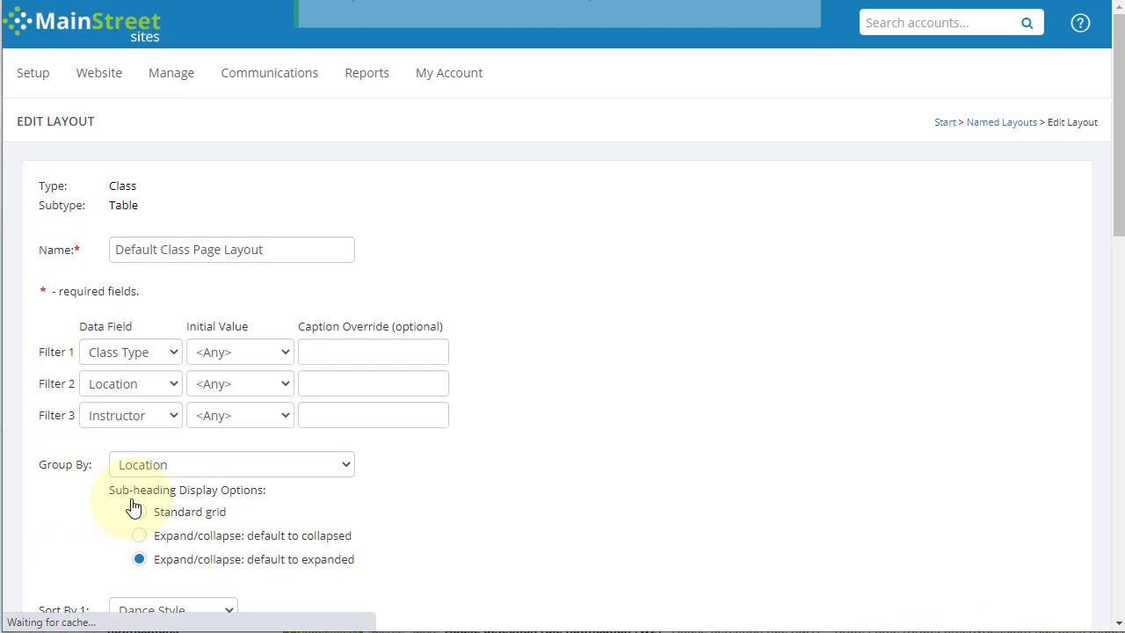
Step: Drag the Price Set Price row above RegisterLink and save the layout
{"action": "scroll", "coordinate": [373, 435], "scroll_direction": "down", "scroll_amount": 2}
{"action": "scroll", "coordinate": [374, 435], "scroll_direction": "down", "scroll_amount": 10}
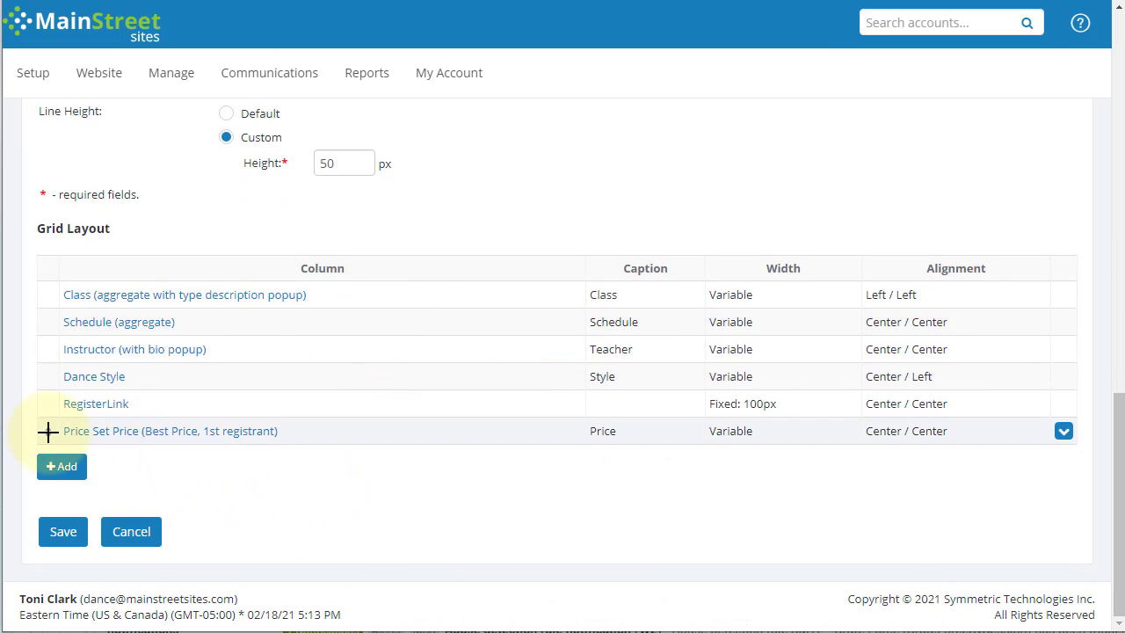
{"action": "left_click_drag", "start_coordinate": [48, 430], "coordinate": [49, 391]}
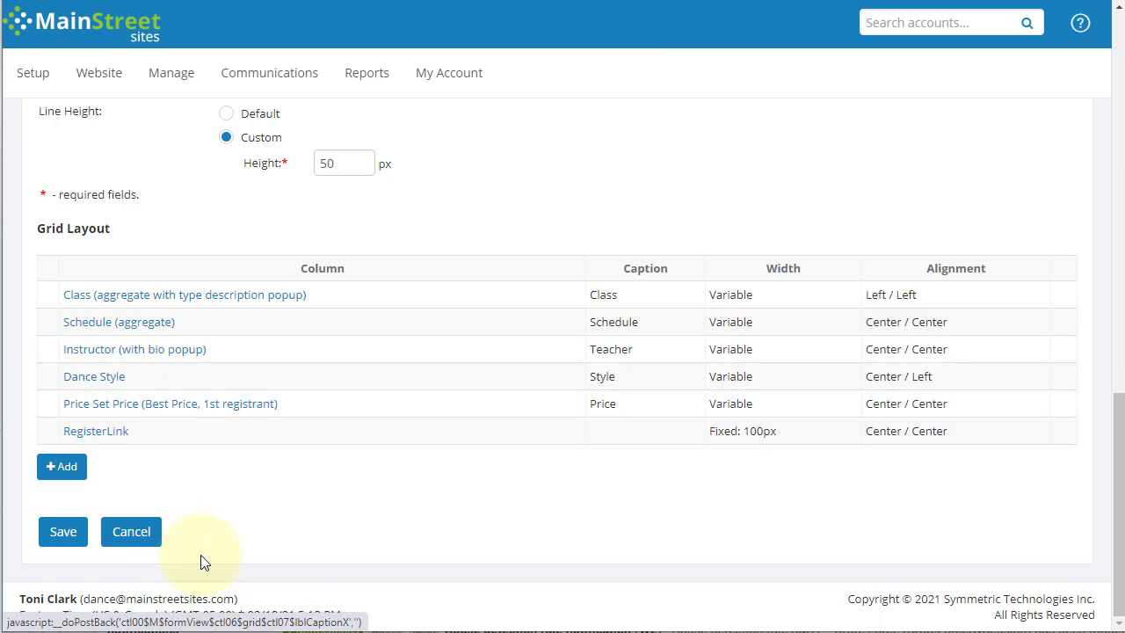
{"action": "left_click", "coordinate": [61, 534]}
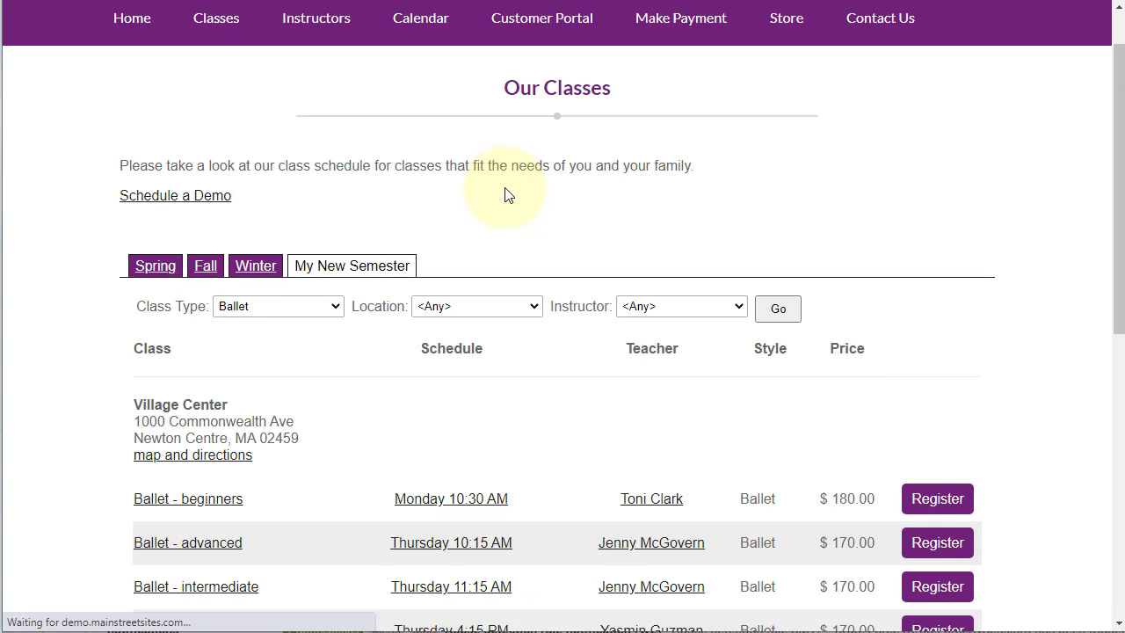
Step: Collapse Village Center and Fitness Zone, re-expand Village Center, and check the Location filter choices
{"action": "scroll", "coordinate": [509, 196], "scroll_direction": "down", "scroll_amount": 1}
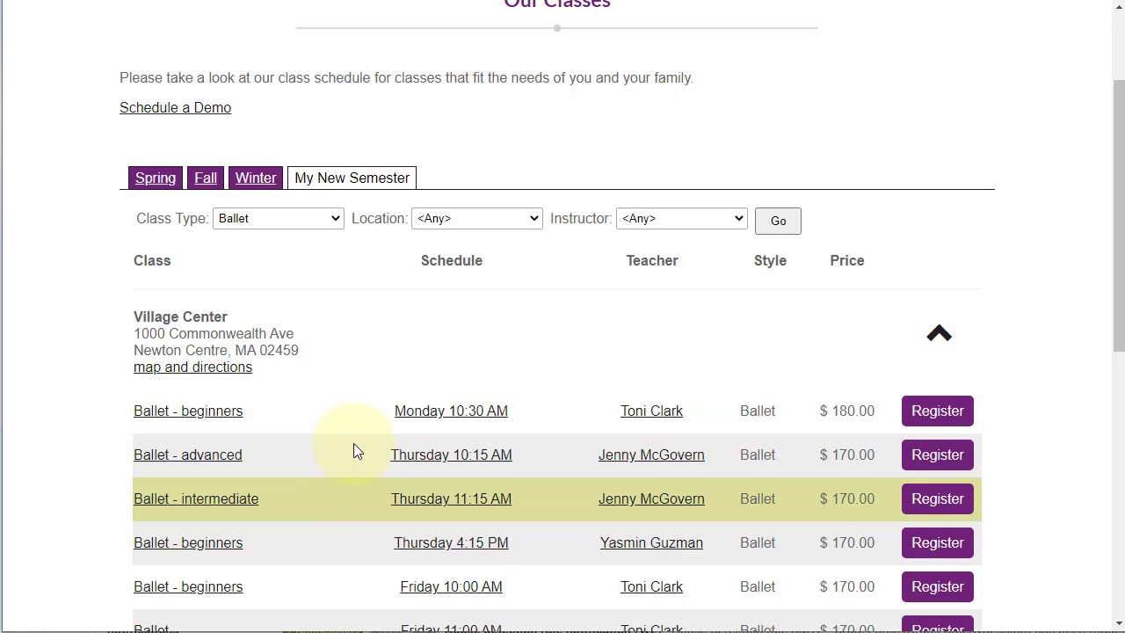
{"action": "left_click", "coordinate": [935, 340]}
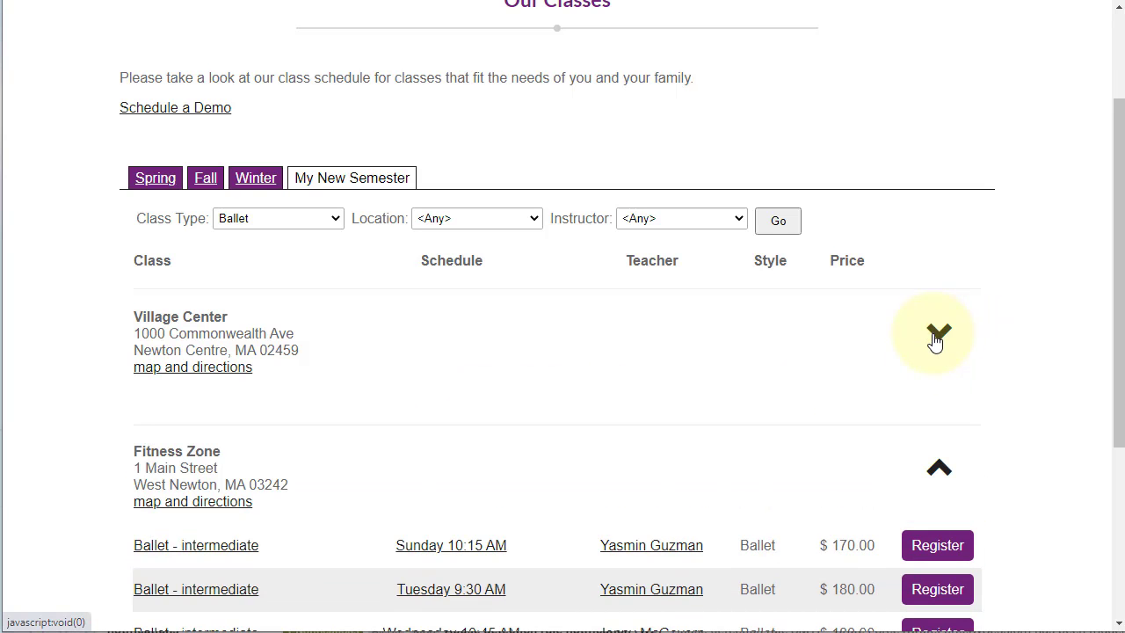
{"action": "left_click", "coordinate": [937, 475]}
{"action": "scroll", "coordinate": [1016, 415], "scroll_direction": "down", "scroll_amount": 2}
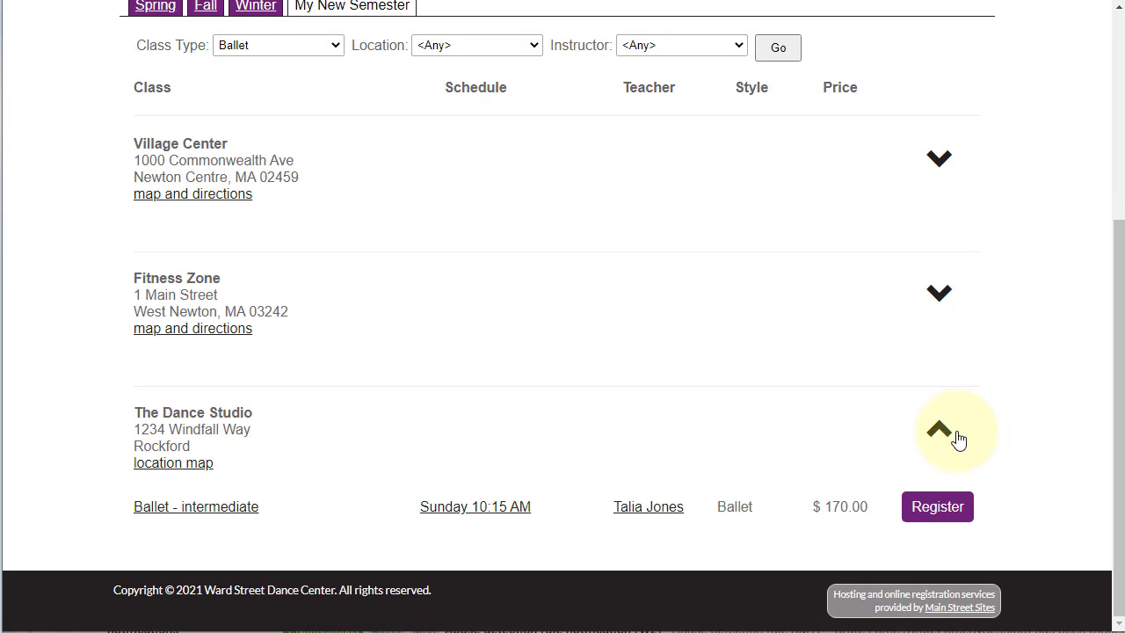
{"action": "left_click", "coordinate": [939, 165]}
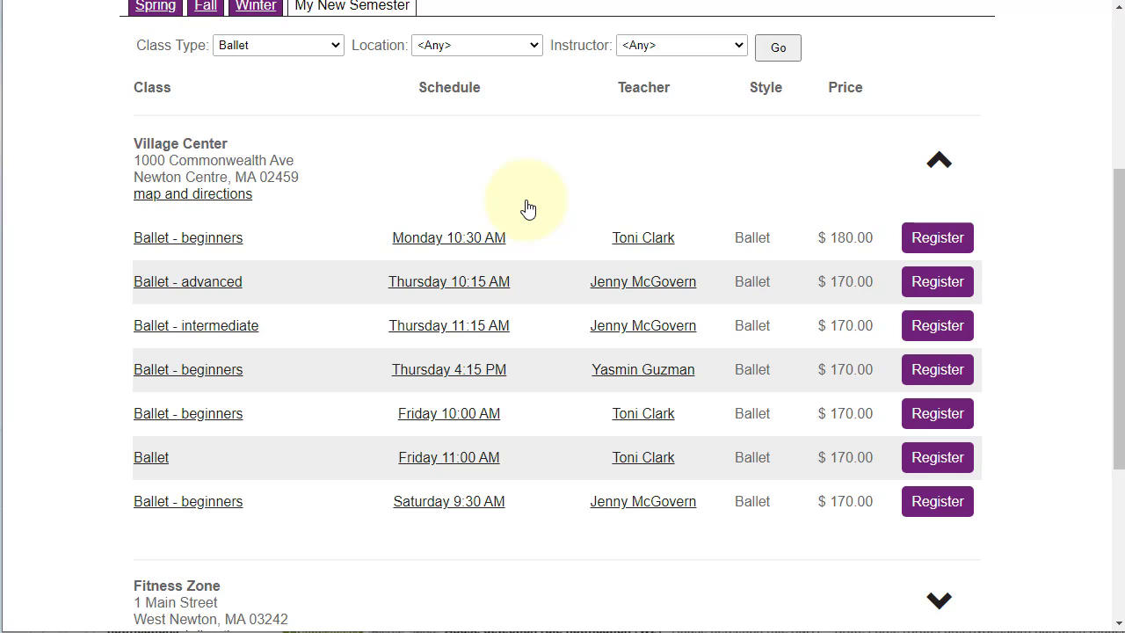
{"action": "left_click", "coordinate": [447, 47]}
{"action": "left_click", "coordinate": [449, 49]}
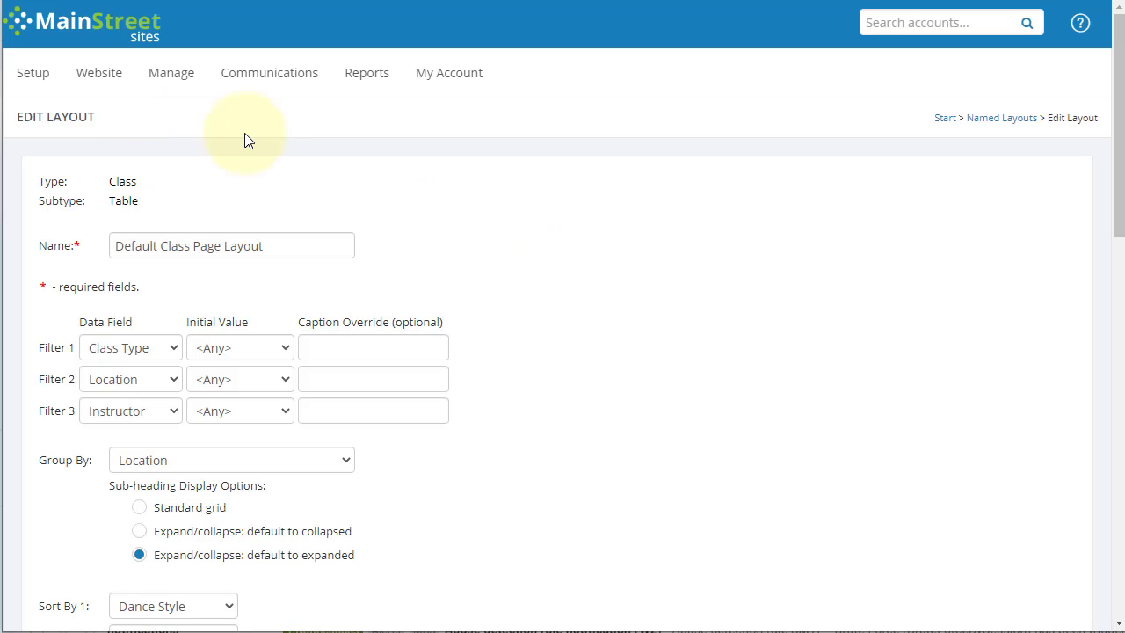
Step: Follow the Named Layouts breadcrumb back to the layouts list
{"action": "left_click", "coordinate": [988, 120]}
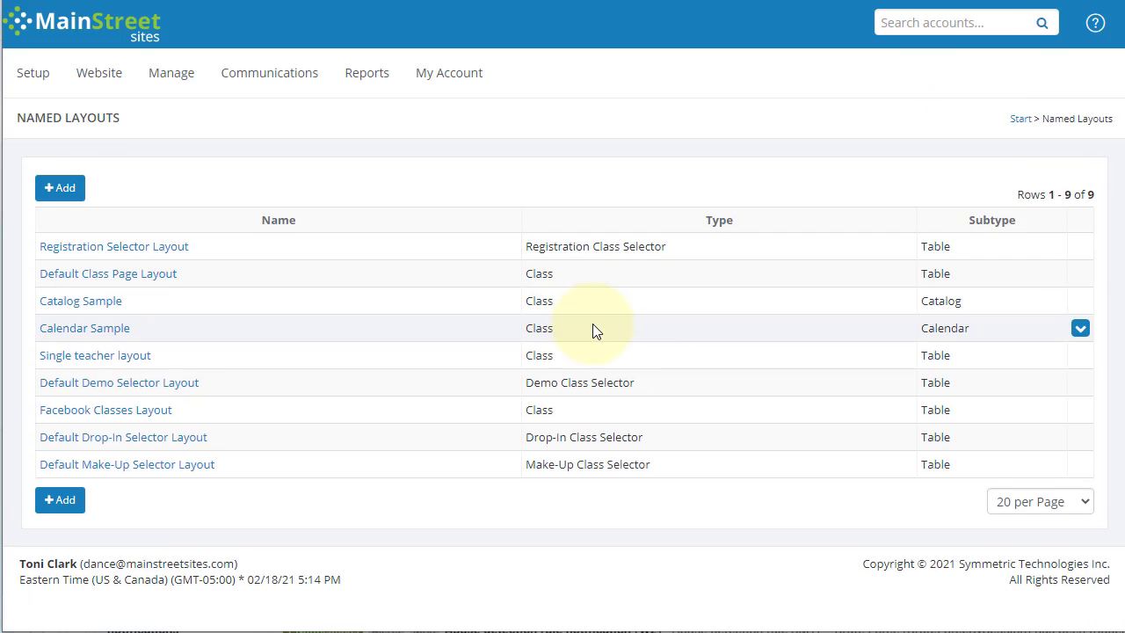